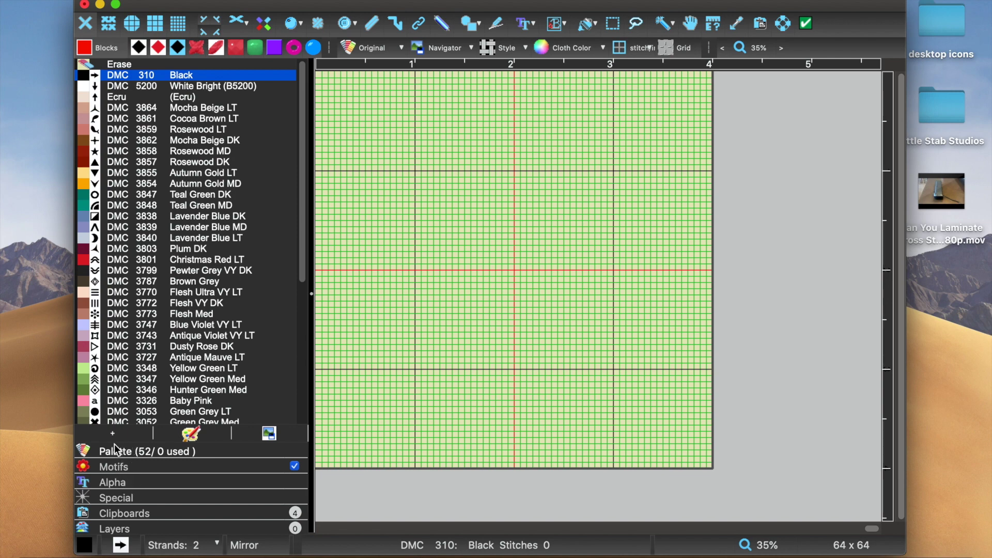
Step: Show the Motifs folder list (Animals, Awards, Birds, Dragons, Flowers) beside the blank 64 x 64 chart
{"action": "left_click", "coordinate": [119, 472]}
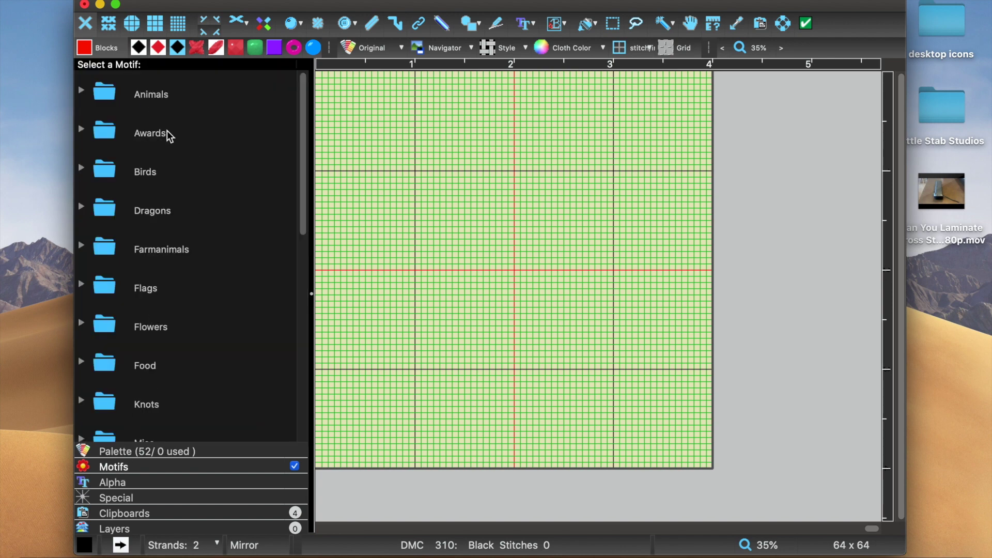
Step: Browse the Animals, Awards, Misc and Food motif folders, collapsing each again
{"action": "double_click", "coordinate": [111, 90]}
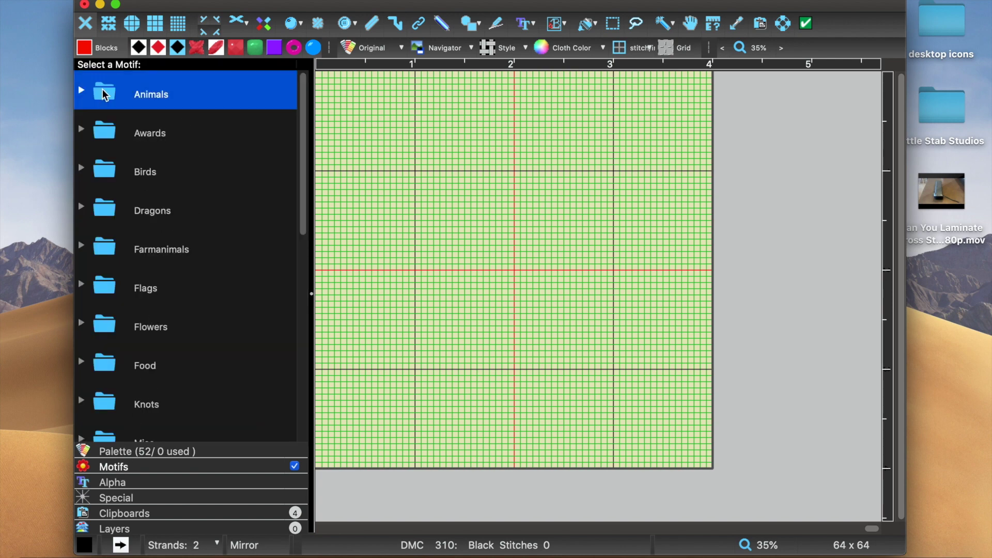
{"action": "scroll", "coordinate": [111, 254], "scroll_direction": "down", "scroll_amount": 10}
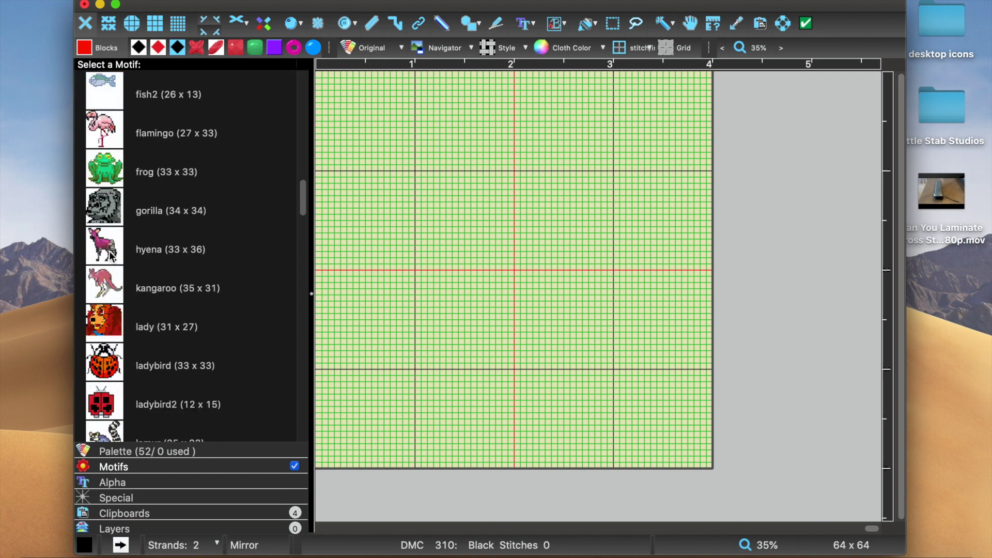
{"action": "scroll", "coordinate": [112, 254], "scroll_direction": "up", "scroll_amount": 10}
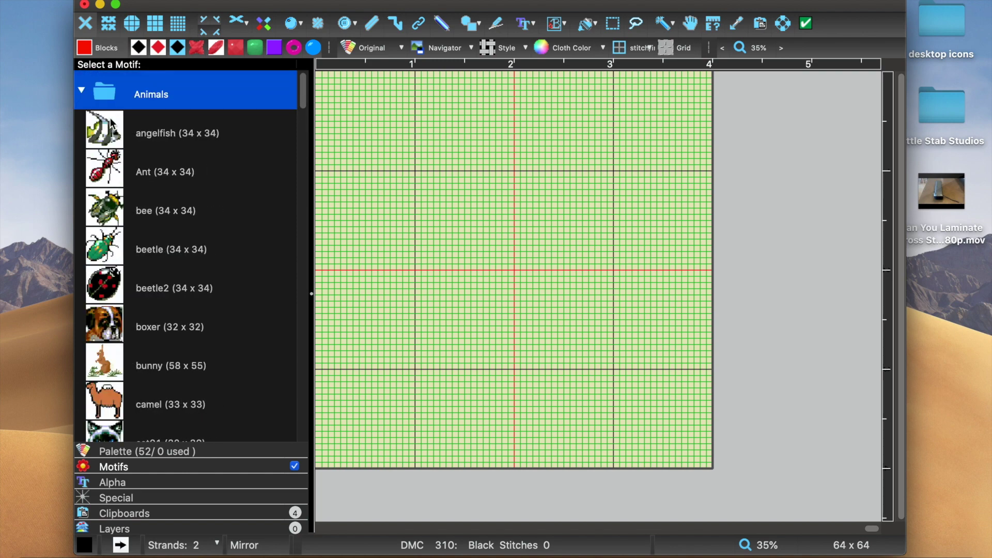
{"action": "double_click", "coordinate": [115, 89]}
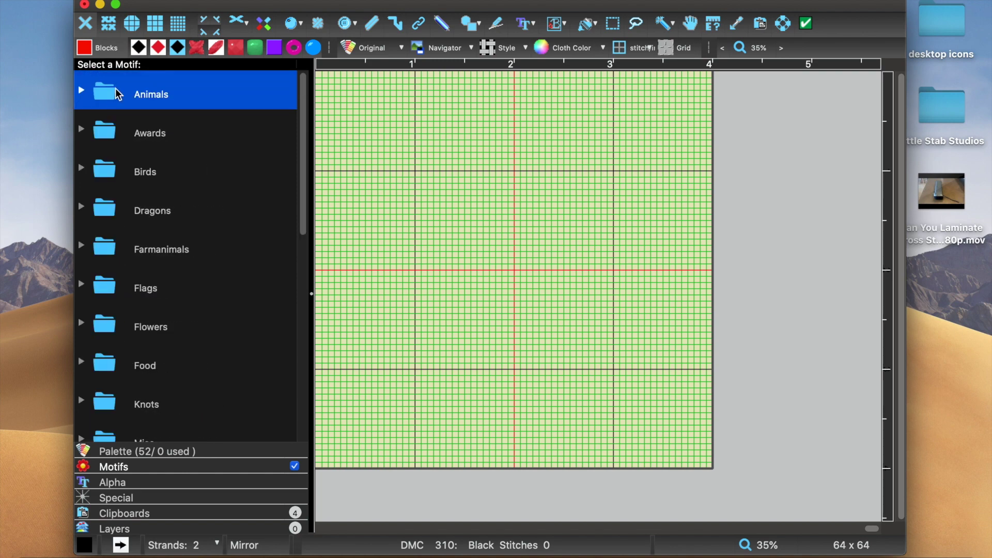
{"action": "double_click", "coordinate": [114, 126]}
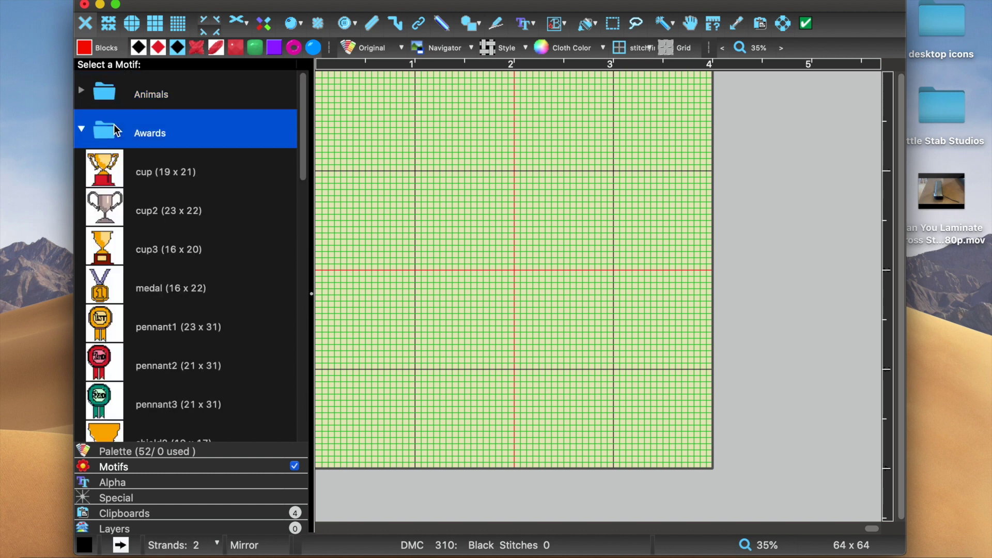
{"action": "double_click", "coordinate": [114, 124]}
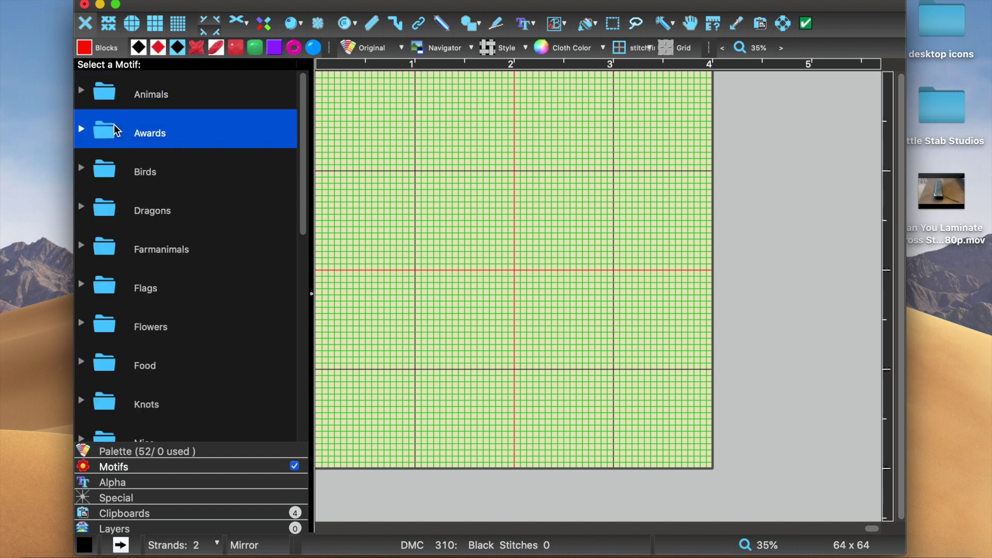
{"action": "scroll", "coordinate": [105, 224], "scroll_direction": "down", "scroll_amount": 5}
{"action": "double_click", "coordinate": [104, 223]}
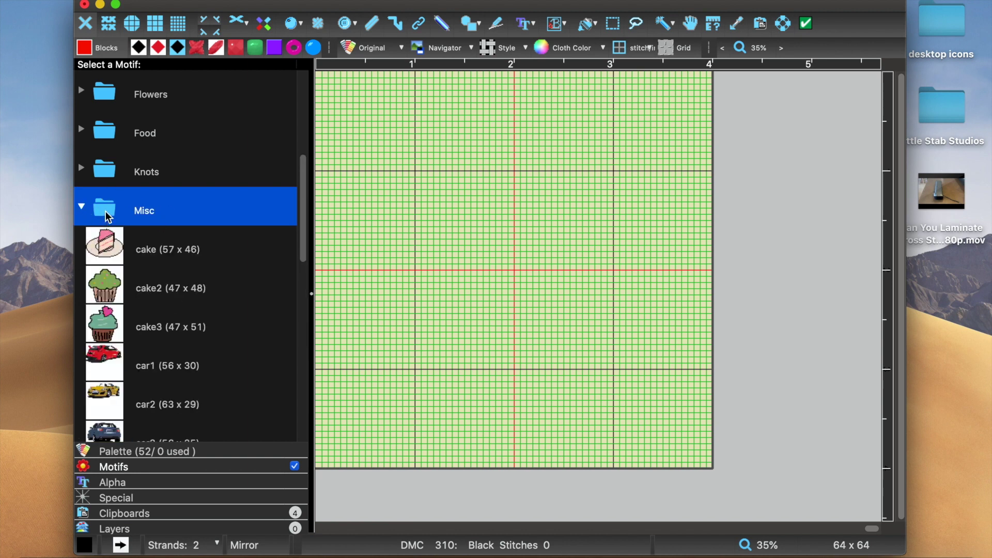
{"action": "double_click", "coordinate": [105, 207]}
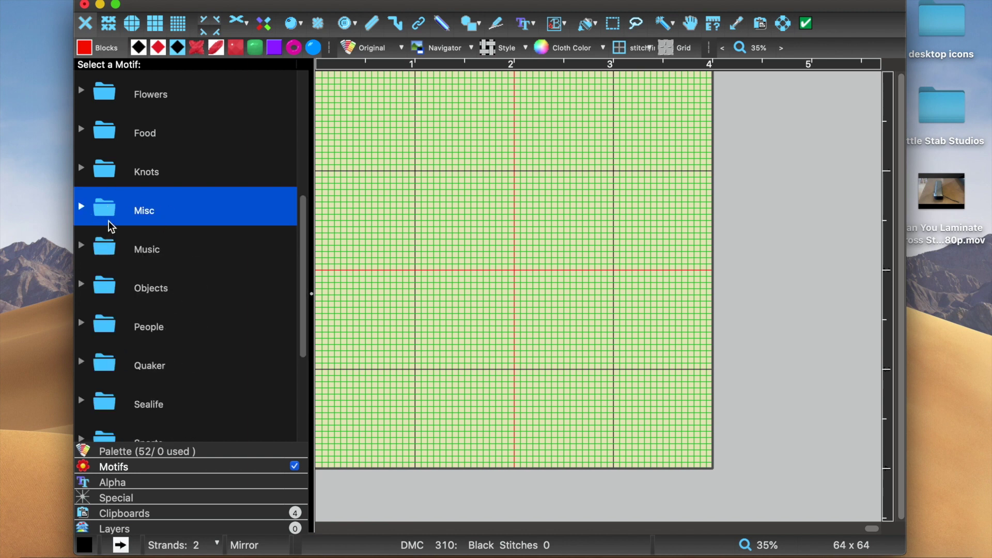
{"action": "scroll", "coordinate": [108, 221], "scroll_direction": "down", "scroll_amount": 3}
{"action": "scroll", "coordinate": [109, 221], "scroll_direction": "up", "scroll_amount": 5}
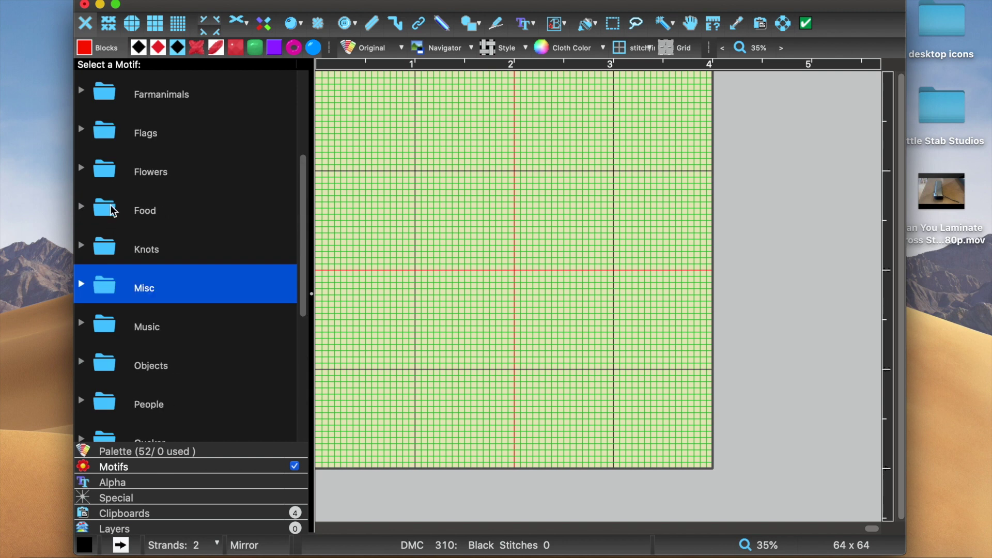
{"action": "double_click", "coordinate": [113, 211]}
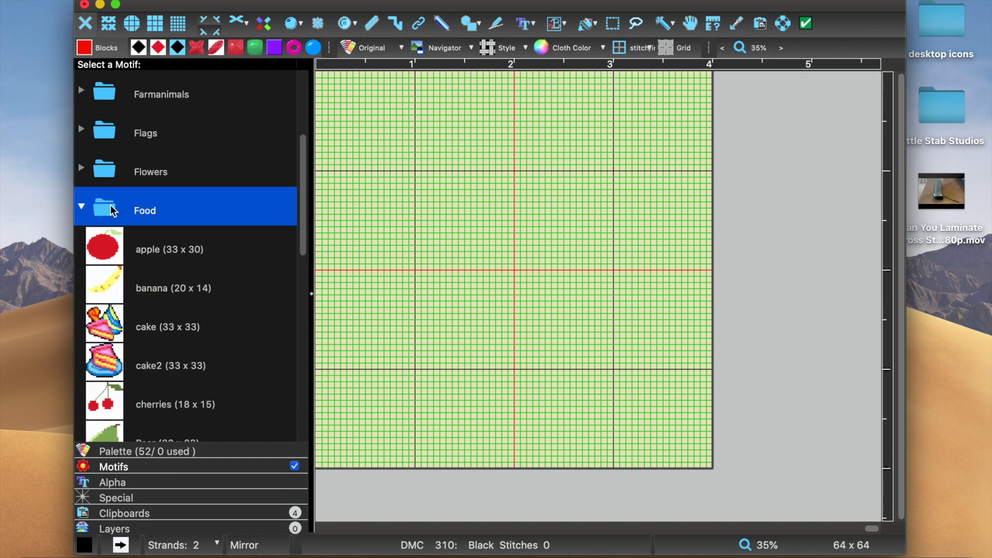
{"action": "double_click", "coordinate": [114, 211]}
Step: Expand the Sealife folder and scroll down to the octopus (30 x 25) motif
{"action": "scroll", "coordinate": [105, 285], "scroll_direction": "down", "scroll_amount": 4}
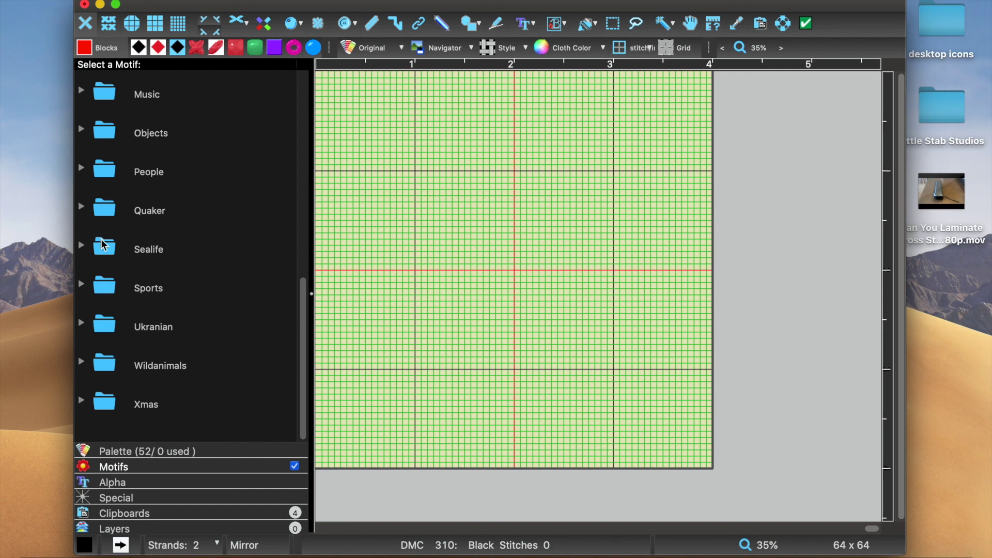
{"action": "double_click", "coordinate": [103, 244]}
{"action": "scroll", "coordinate": [103, 245], "scroll_direction": "down", "scroll_amount": 1}
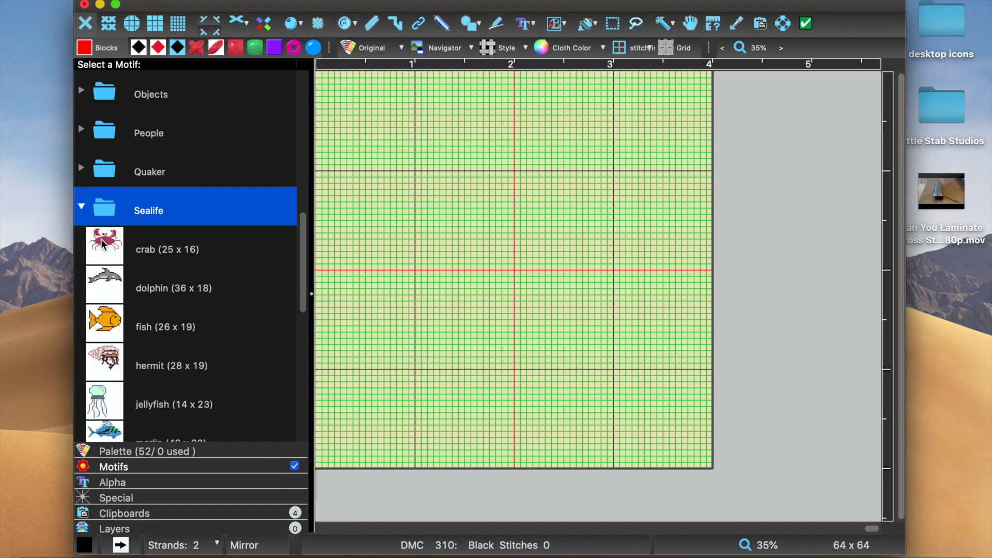
{"action": "scroll", "coordinate": [103, 245], "scroll_direction": "down", "scroll_amount": 7}
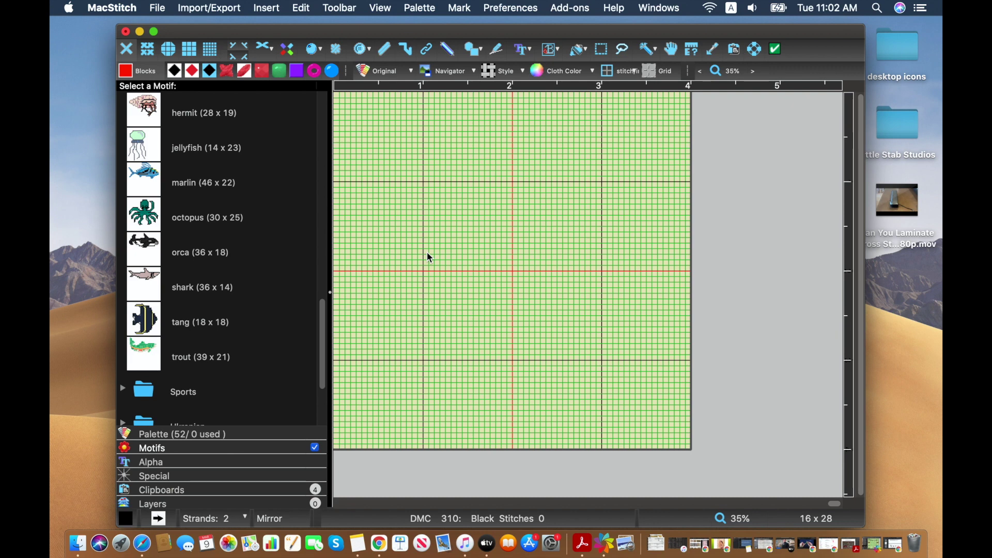
Step: Place the octopus (30 x 25) motif at the centre of the 64 x 64 chart
{"action": "scroll", "coordinate": [140, 328], "scroll_direction": "up", "scroll_amount": 2}
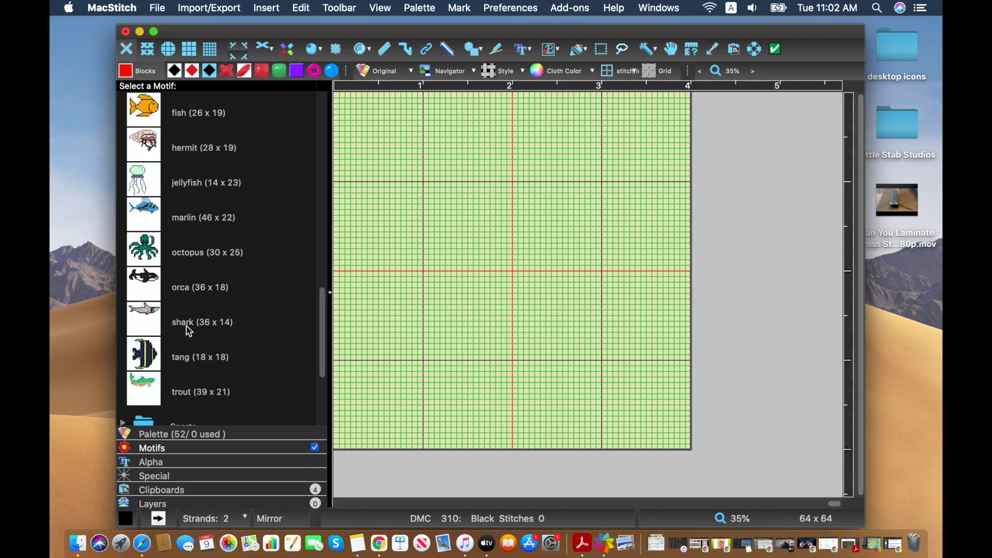
{"action": "left_click", "coordinate": [150, 264]}
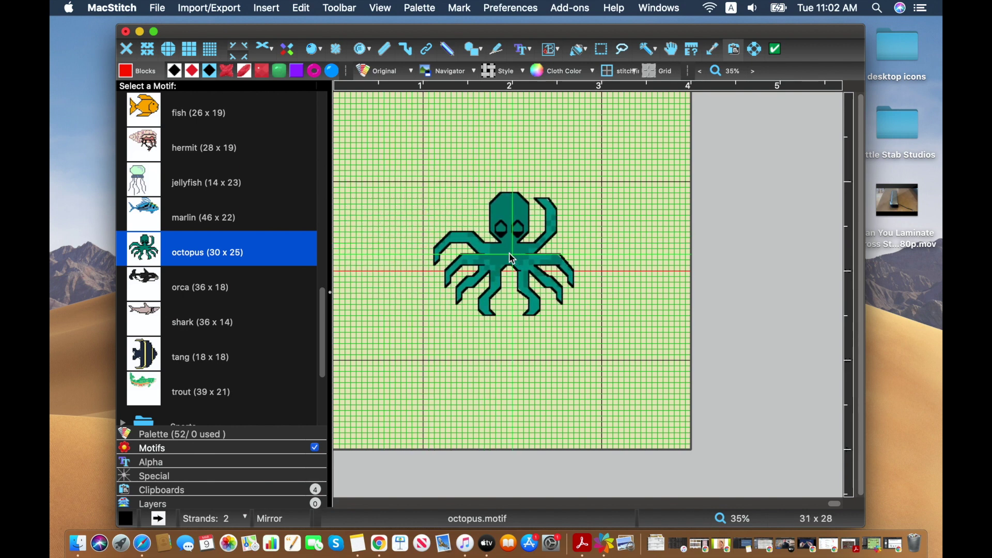
{"action": "left_click", "coordinate": [512, 259]}
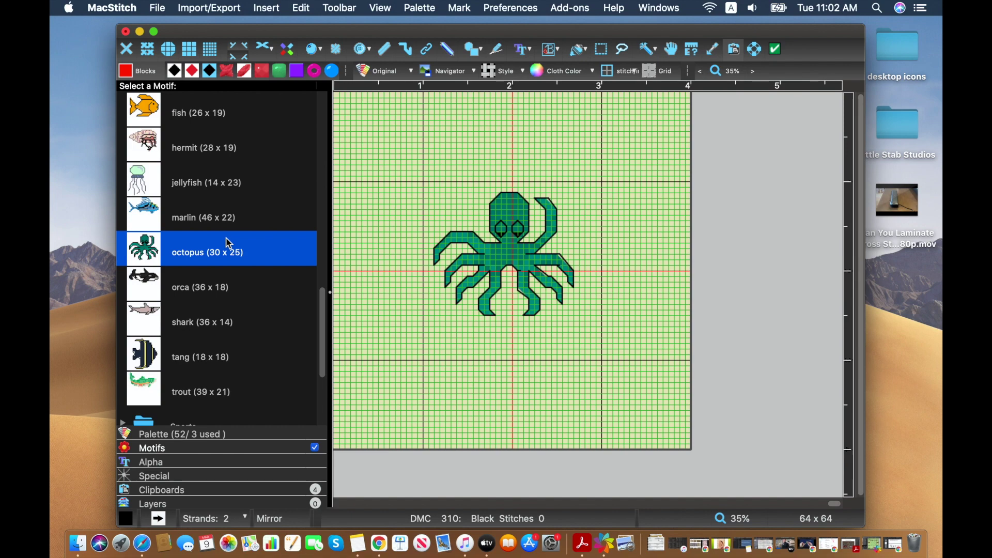
{"action": "scroll", "coordinate": [228, 261], "scroll_direction": "up", "scroll_amount": 15}
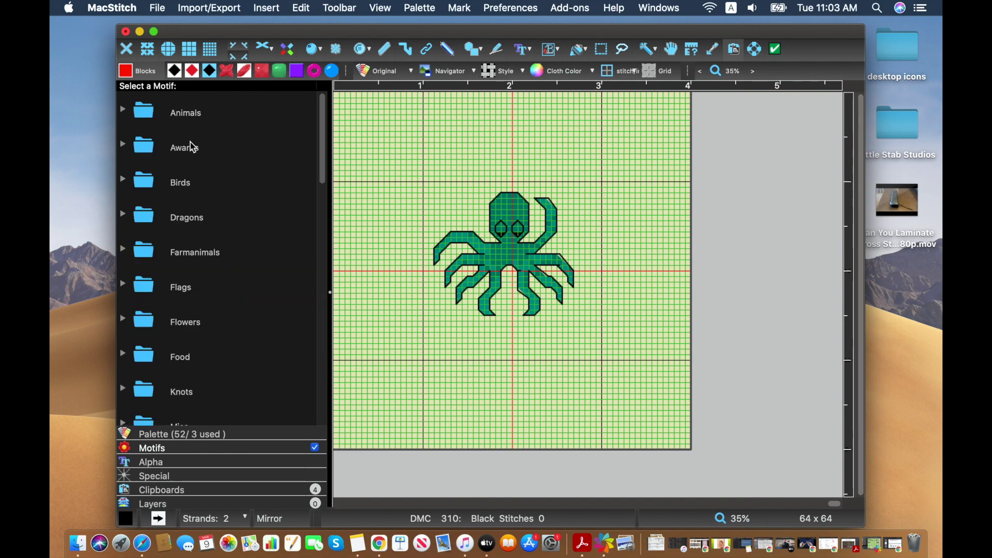
Step: Remove all unused threads from the palette, leaving the chart's five threads
{"action": "left_click", "coordinate": [174, 434]}
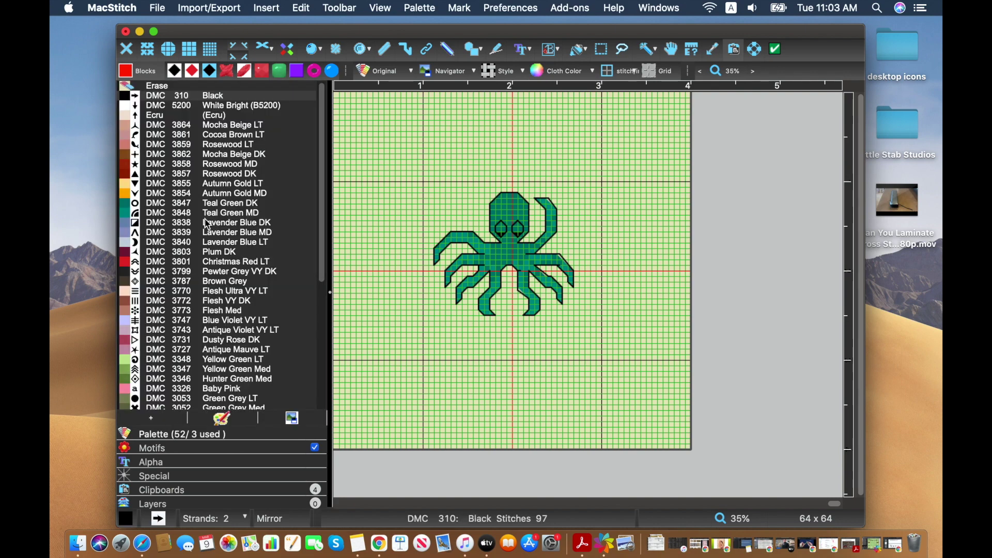
{"action": "scroll", "coordinate": [207, 223], "scroll_direction": "down", "scroll_amount": 5}
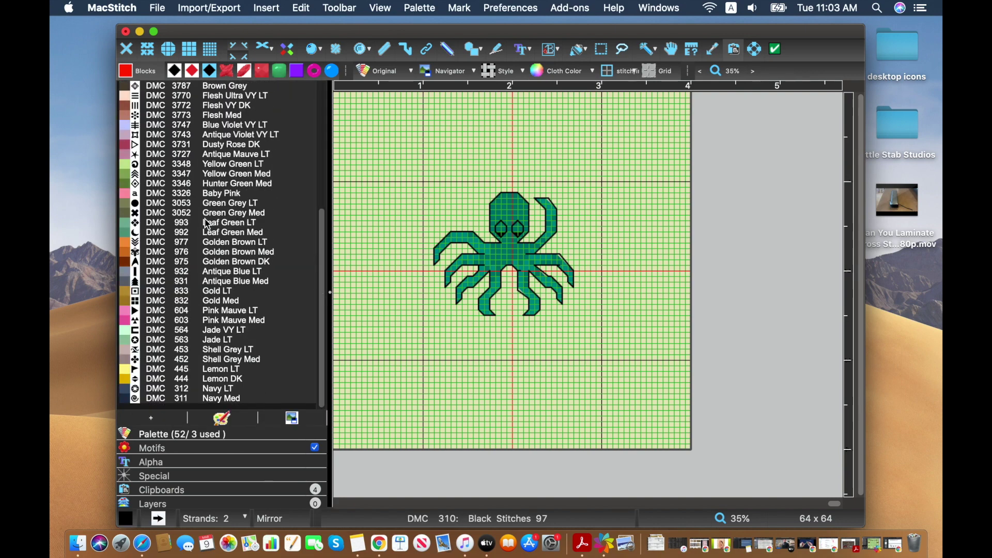
{"action": "scroll", "coordinate": [207, 224], "scroll_direction": "up", "scroll_amount": 5}
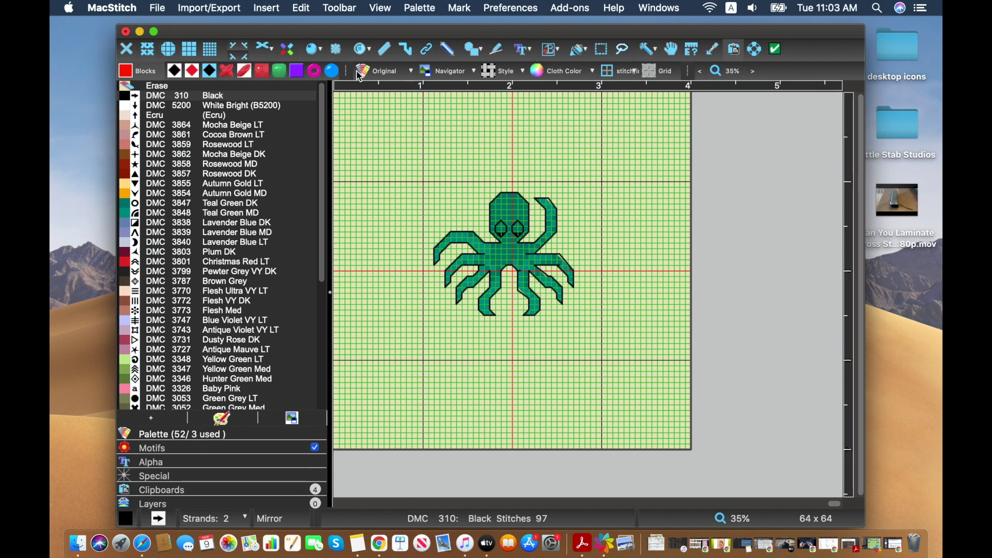
{"action": "left_click", "coordinate": [424, 9]}
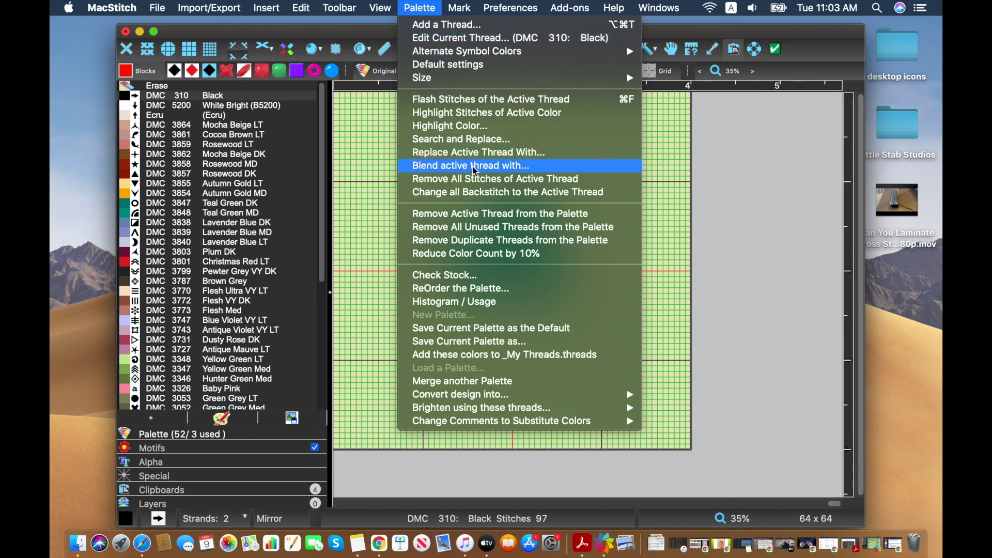
{"action": "left_click", "coordinate": [494, 228]}
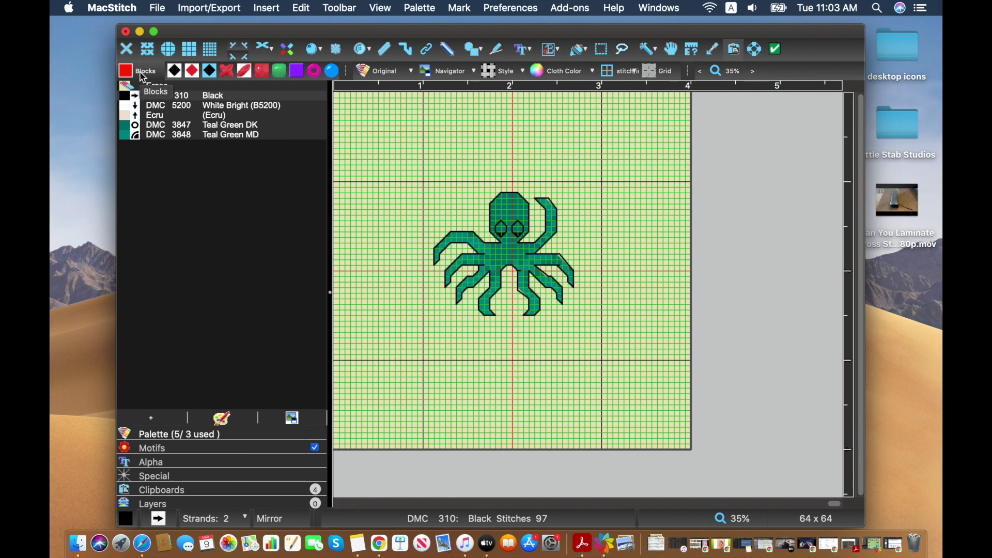
{"action": "left_click", "coordinate": [307, 7]}
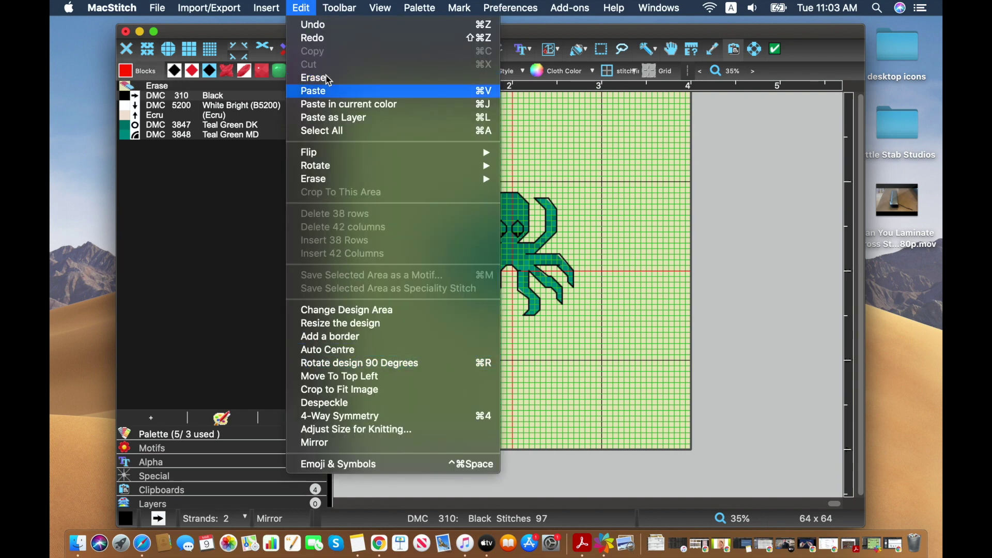
{"action": "left_click", "coordinate": [258, 266]}
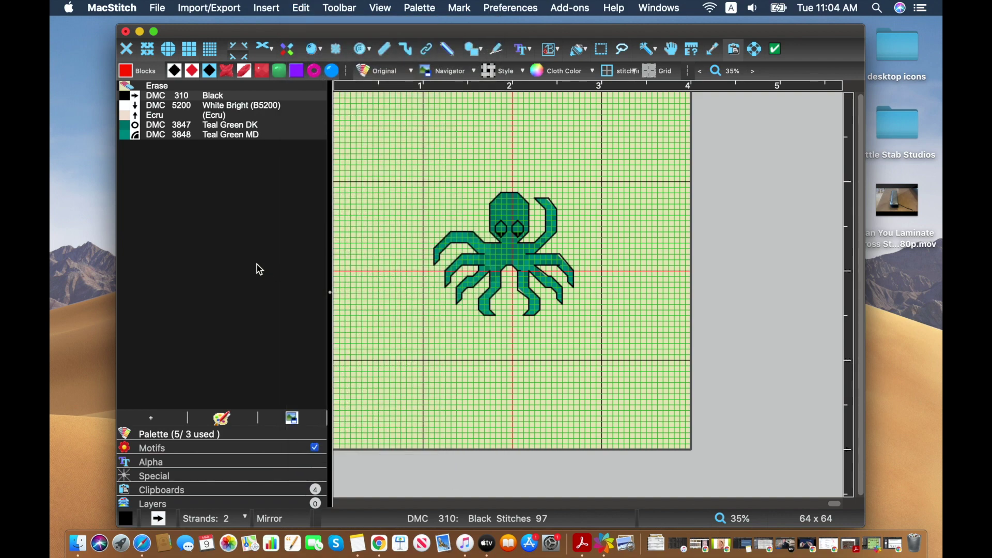
{"action": "left_click", "coordinate": [385, 75]}
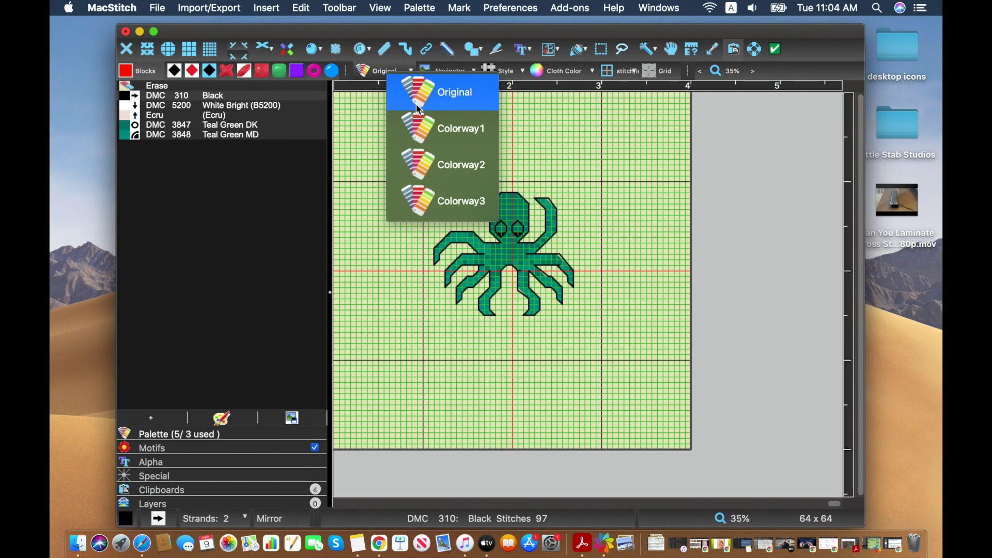
{"action": "left_click", "coordinate": [410, 140]}
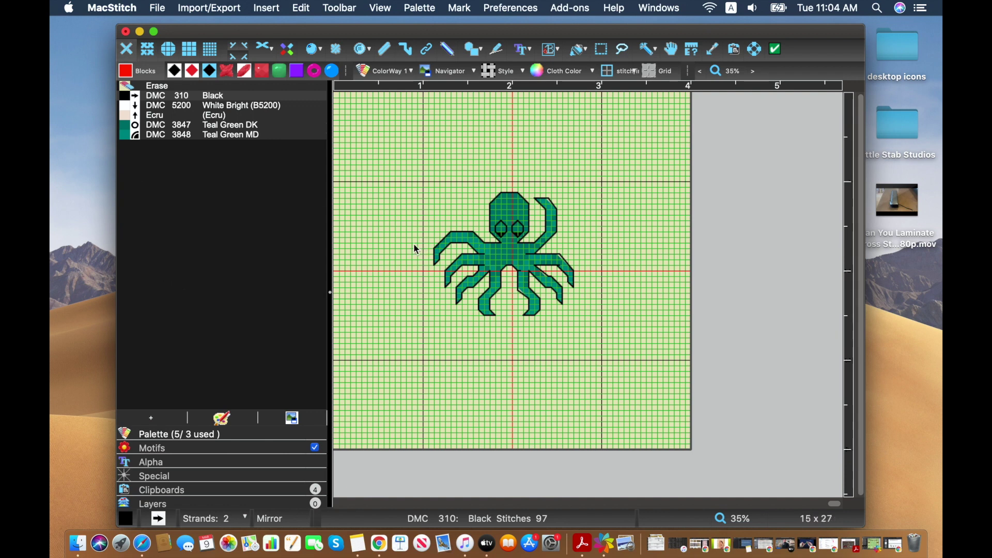
{"action": "left_click", "coordinate": [387, 71]}
{"action": "left_click", "coordinate": [394, 91]}
{"action": "left_click", "coordinate": [419, 7]}
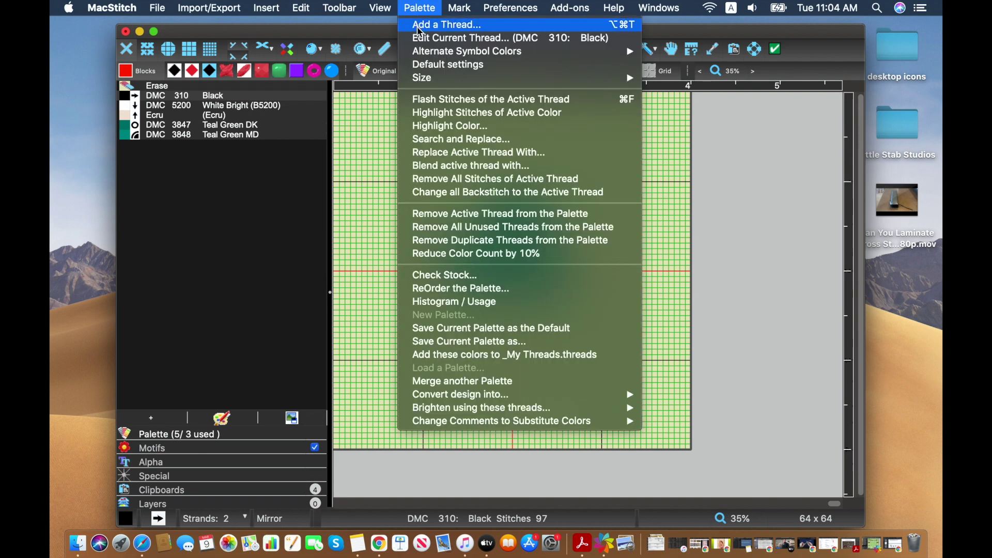
Step: Select DMC 3847 Teal Green DK and open its settings with Edit Current Thread
{"action": "left_click", "coordinate": [237, 120]}
{"action": "left_click", "coordinate": [226, 126]}
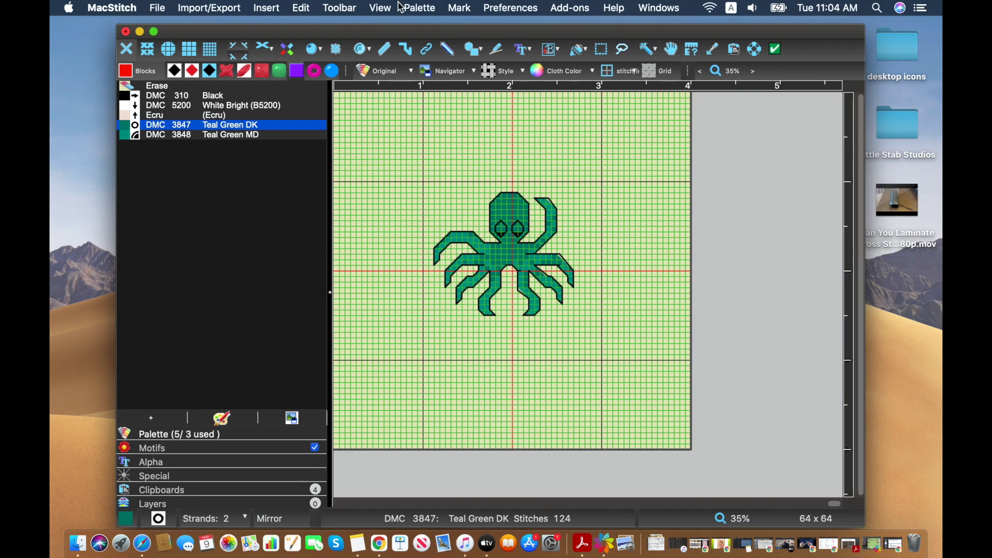
{"action": "left_click", "coordinate": [418, 8]}
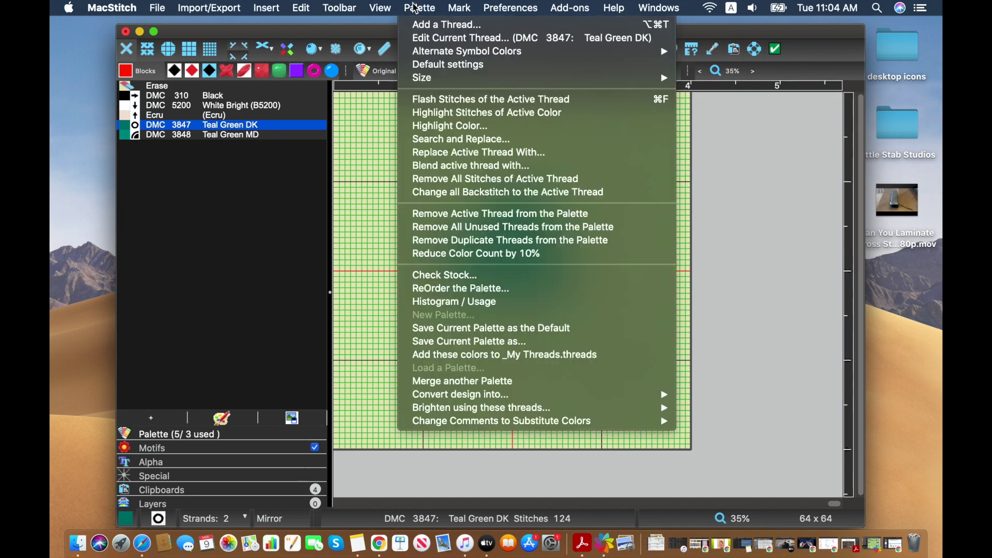
{"action": "left_click", "coordinate": [425, 39]}
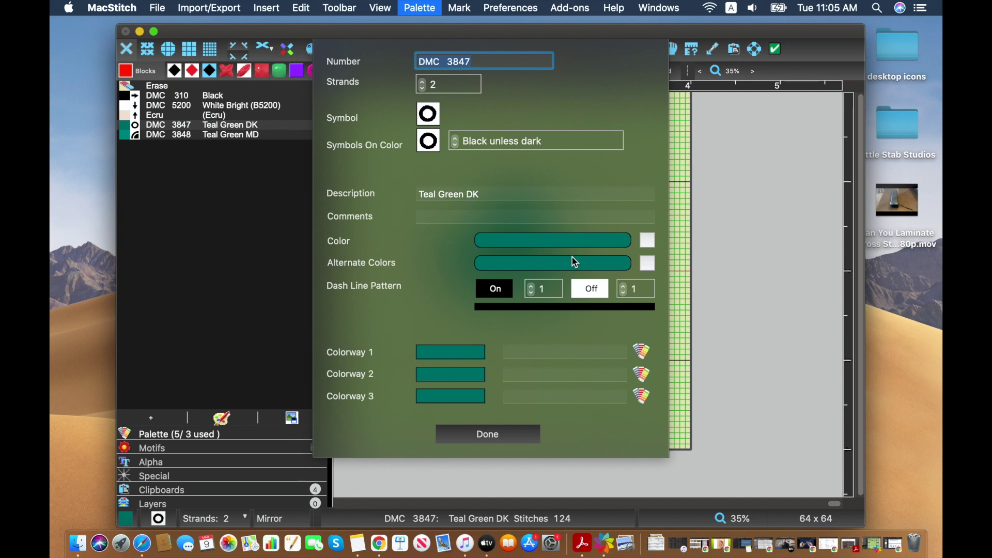
{"action": "left_click", "coordinate": [585, 242]}
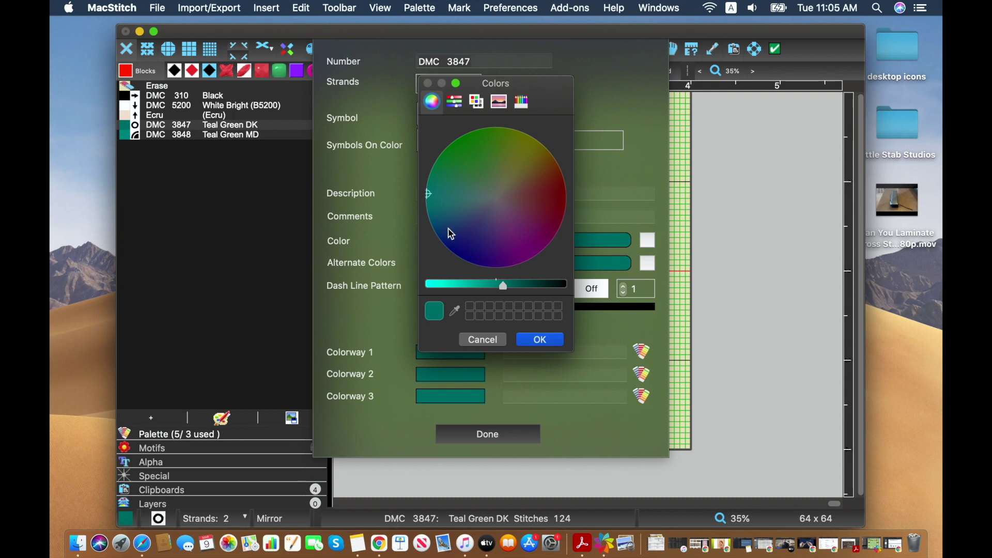
{"action": "mouse_move", "coordinate": [491, 239]}
{"action": "left_mouse_down"}
{"action": "mouse_move", "coordinate": [481, 234]}
{"action": "mouse_move", "coordinate": [497, 219]}
{"action": "left_mouse_up"}
{"action": "left_click", "coordinate": [482, 339]}
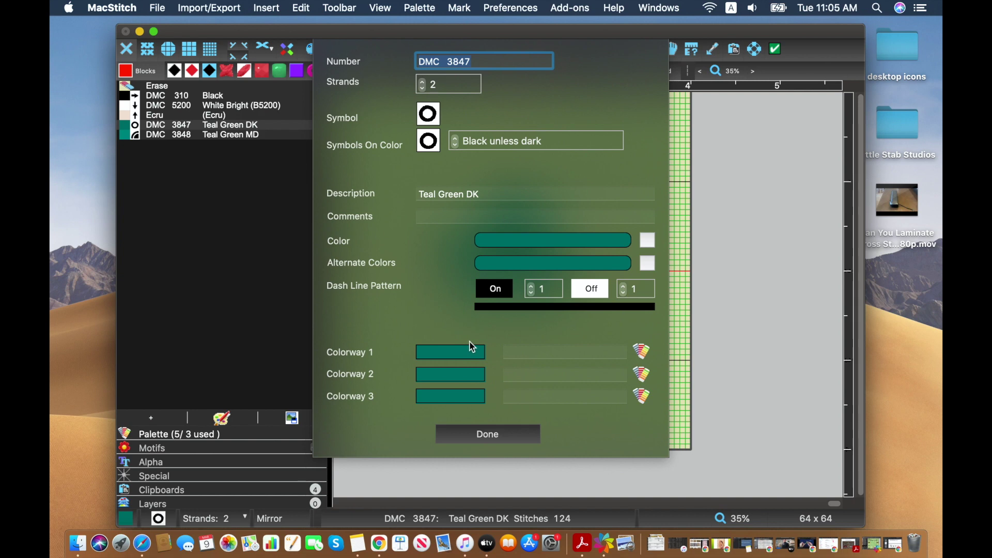
{"action": "left_click", "coordinate": [644, 349]}
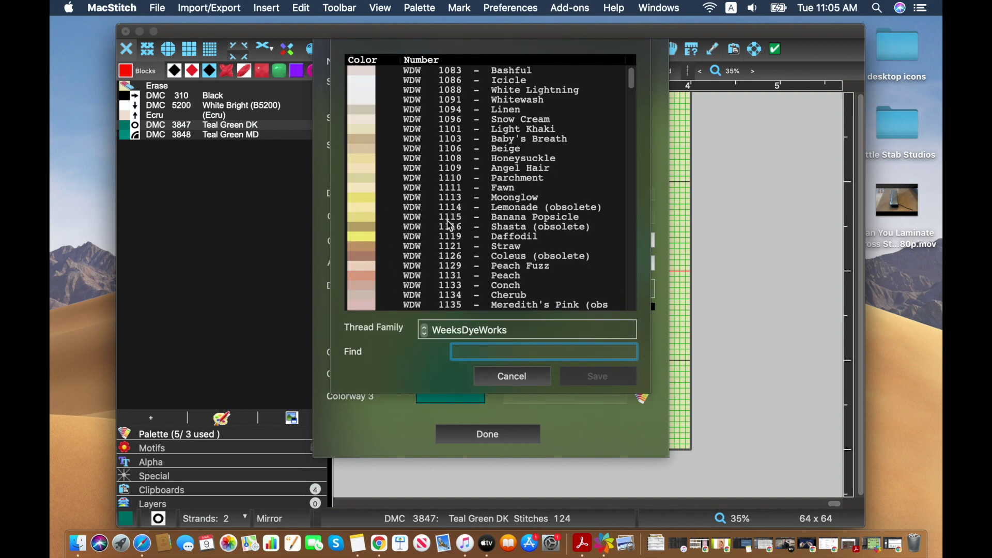
Step: Switch the thread family to Anchor (alt) and replace Colorway 1 with ANC 189 Sea Green dk
{"action": "left_click", "coordinate": [425, 331]}
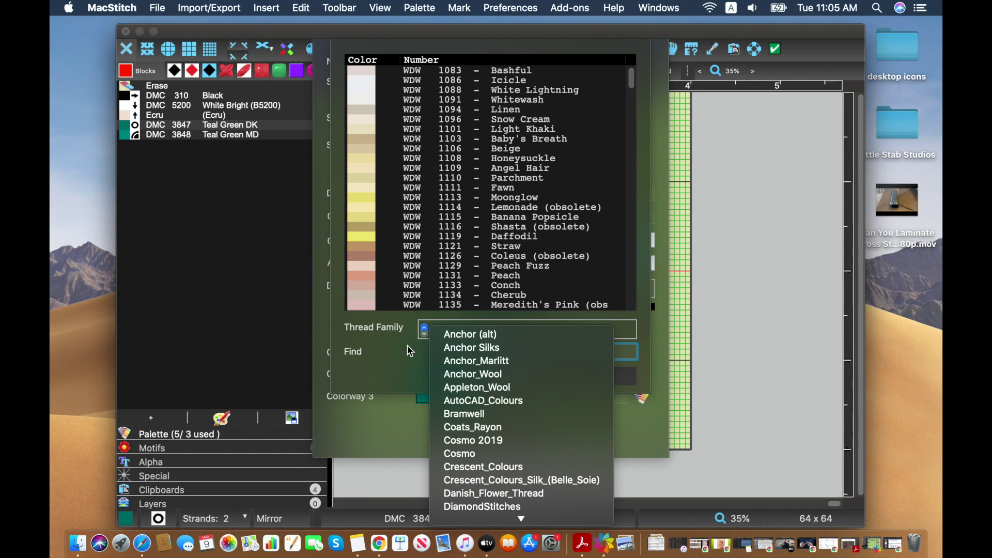
{"action": "left_click", "coordinate": [444, 335]}
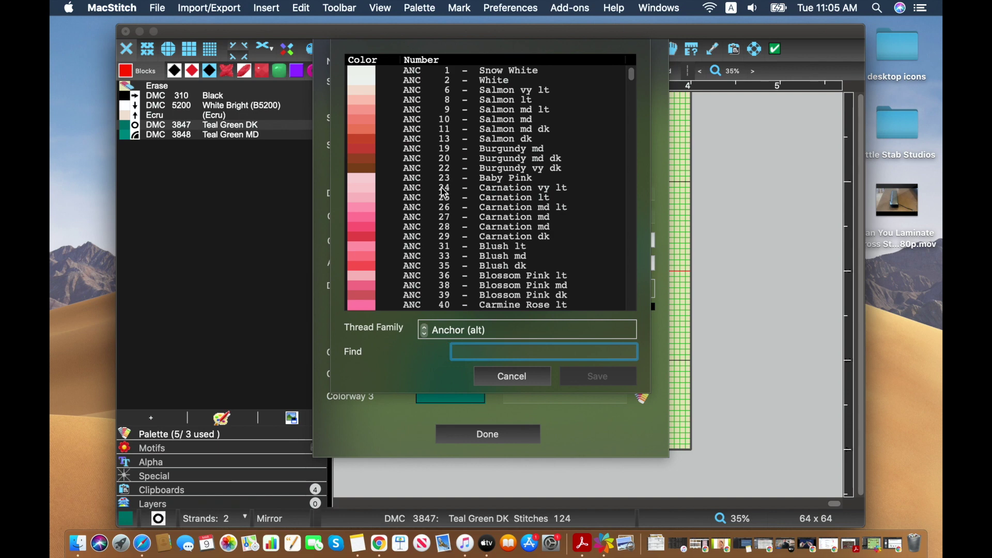
{"action": "scroll", "coordinate": [444, 192], "scroll_direction": "down", "scroll_amount": 15}
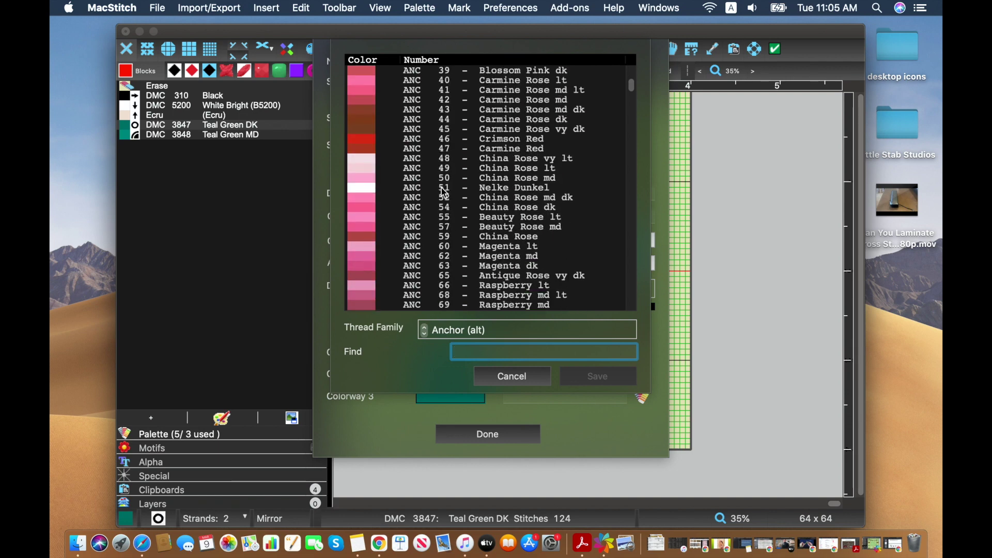
{"action": "scroll", "coordinate": [445, 192], "scroll_direction": "down", "scroll_amount": 20}
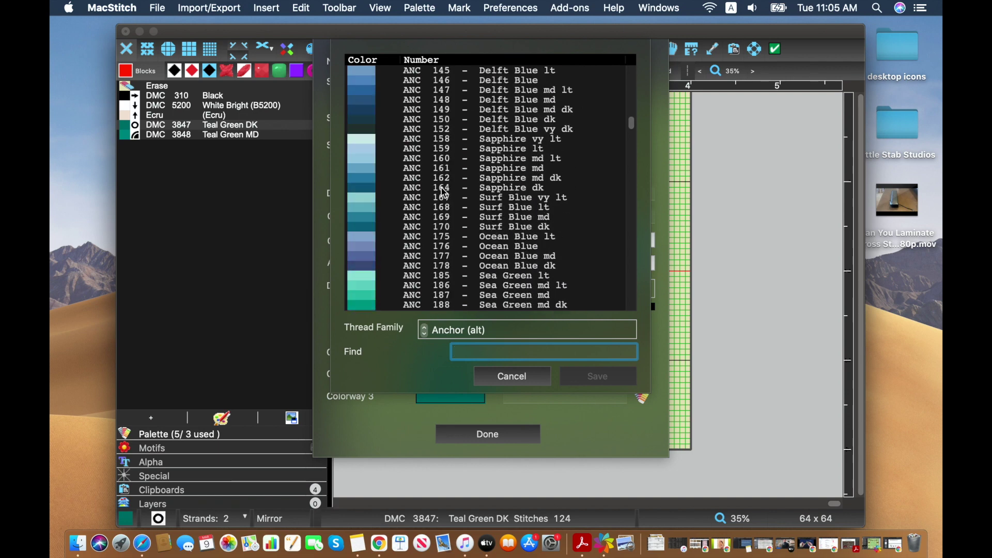
{"action": "scroll", "coordinate": [441, 188], "scroll_direction": "down", "scroll_amount": 2}
{"action": "scroll", "coordinate": [442, 188], "scroll_direction": "up", "scroll_amount": 6}
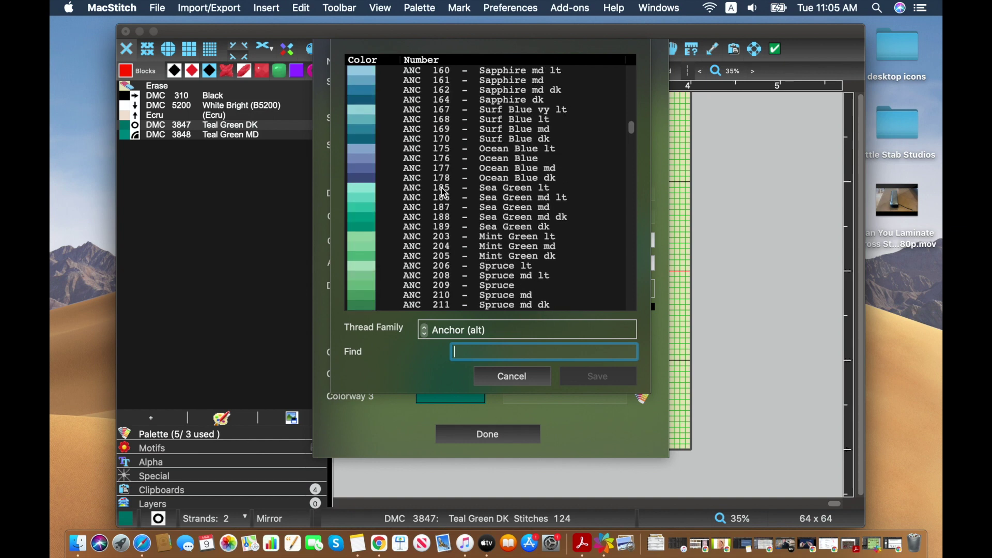
{"action": "left_click", "coordinate": [499, 229]}
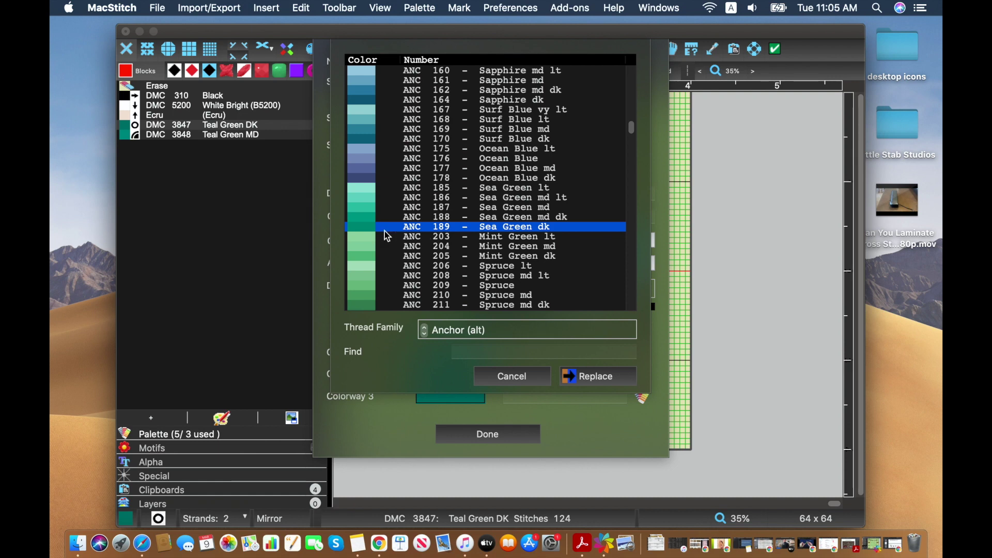
{"action": "left_click", "coordinate": [588, 379]}
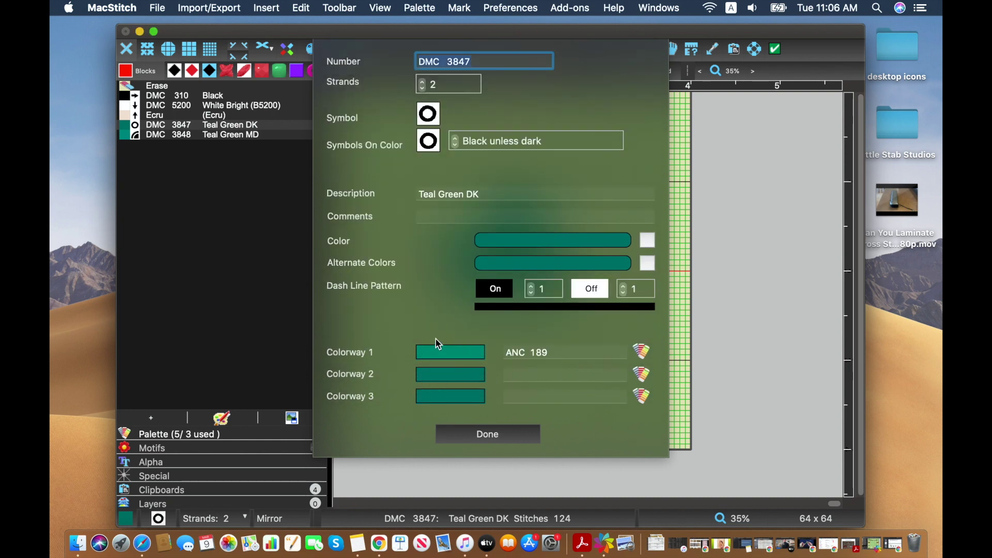
Step: Replace Colorway 2 with Anchor (alt) ANC 112 Lavender dk
{"action": "left_click", "coordinate": [643, 375]}
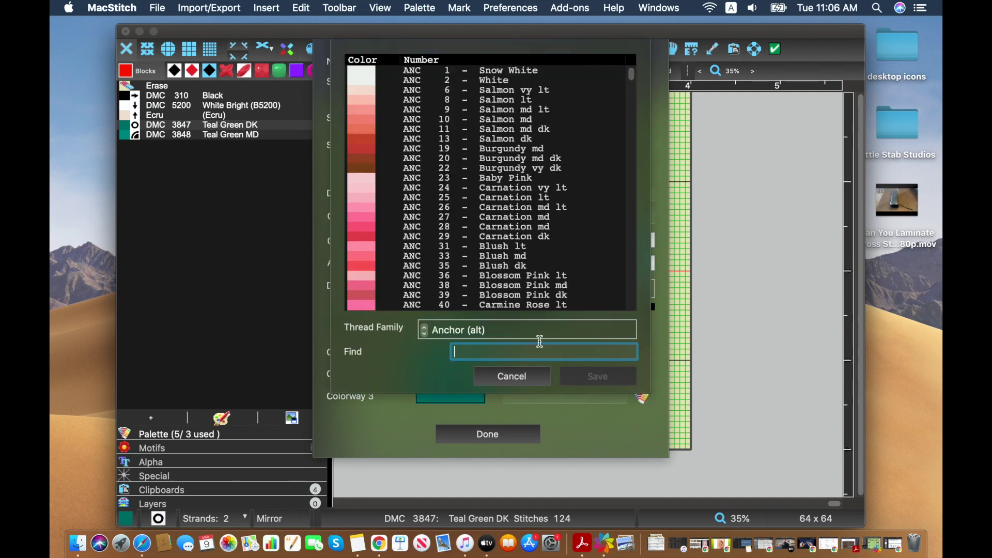
{"action": "left_click", "coordinate": [425, 331]}
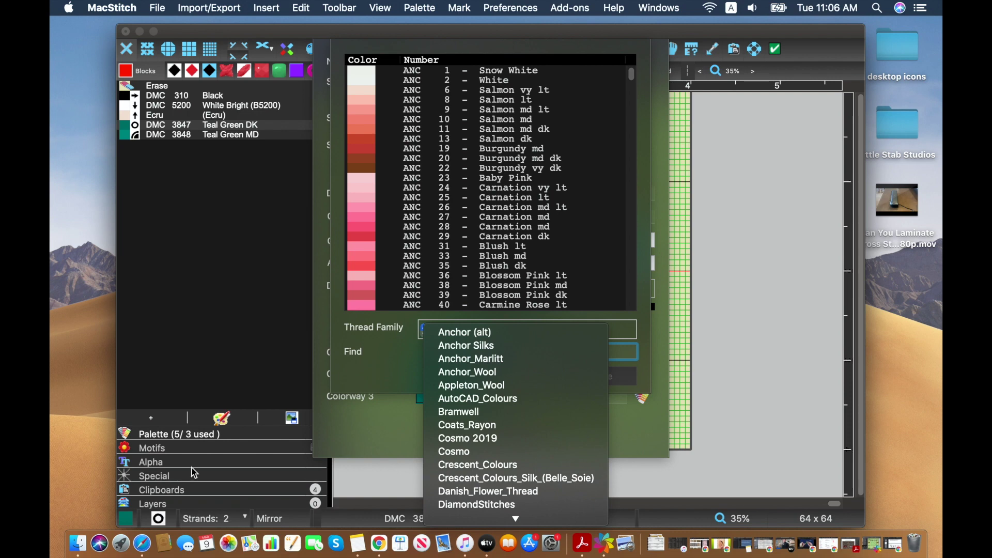
{"action": "left_click", "coordinate": [356, 363]}
{"action": "scroll", "coordinate": [432, 205], "scroll_direction": "down", "scroll_amount": 4}
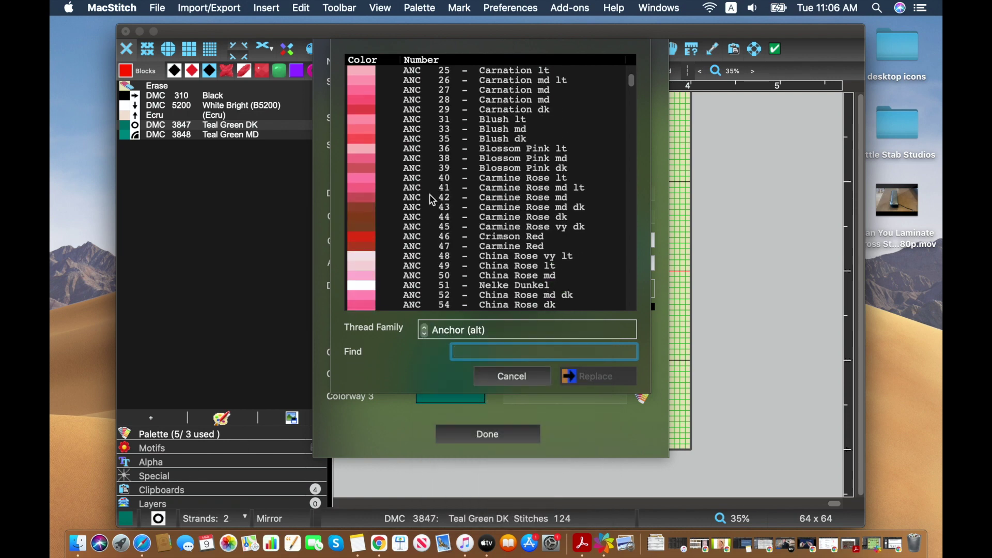
{"action": "scroll", "coordinate": [433, 200], "scroll_direction": "down", "scroll_amount": 2}
{"action": "scroll", "coordinate": [433, 200], "scroll_direction": "down", "scroll_amount": 7}
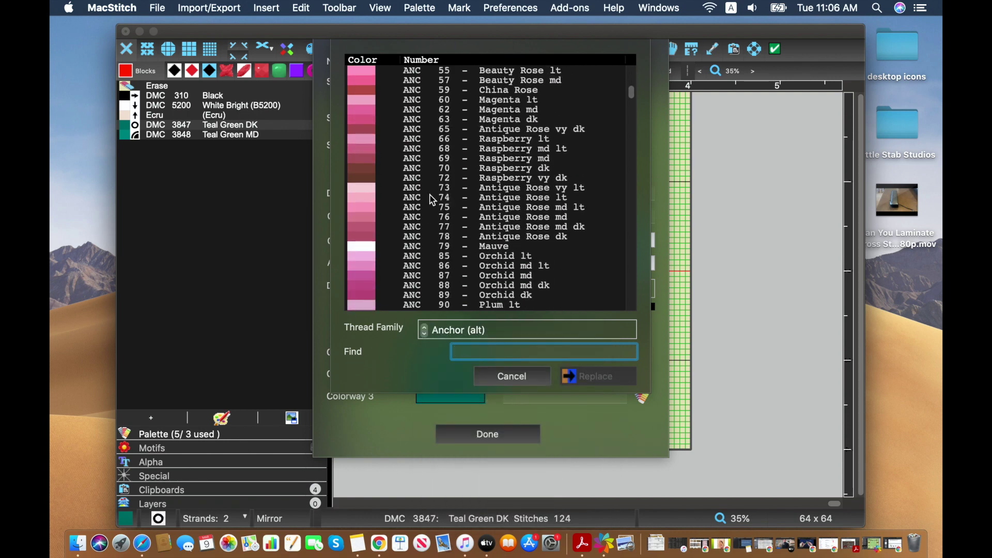
{"action": "scroll", "coordinate": [433, 201], "scroll_direction": "down", "scroll_amount": 1}
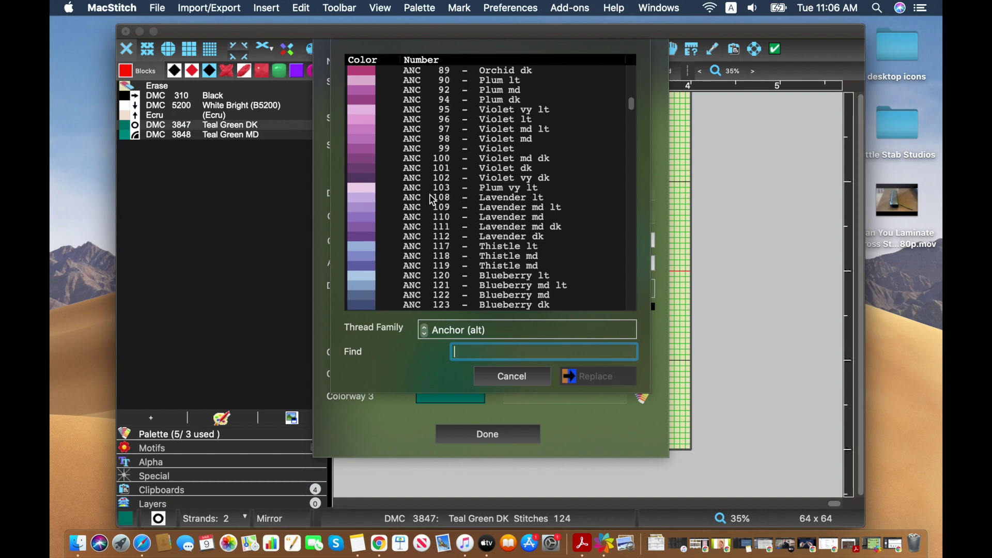
{"action": "left_click", "coordinate": [497, 235]}
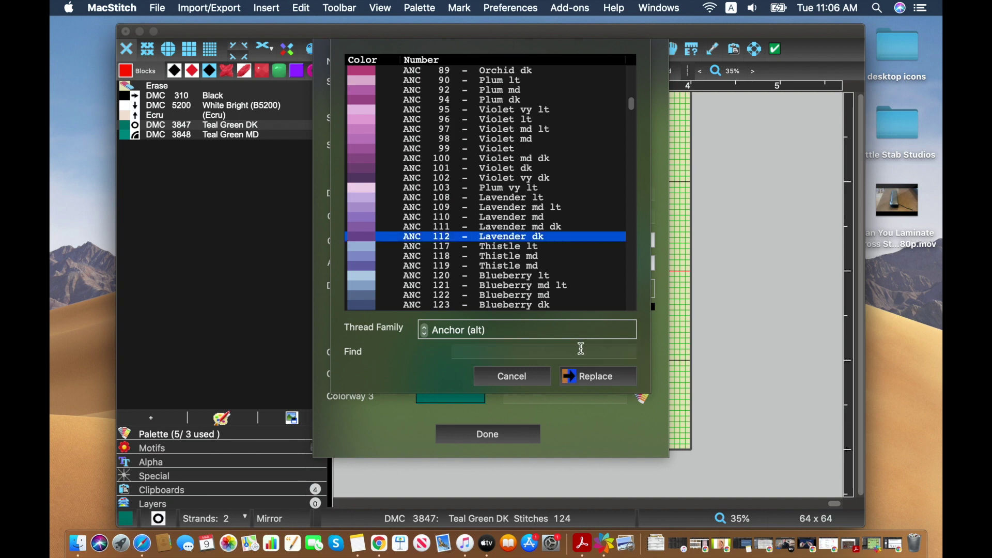
{"action": "left_click", "coordinate": [598, 376]}
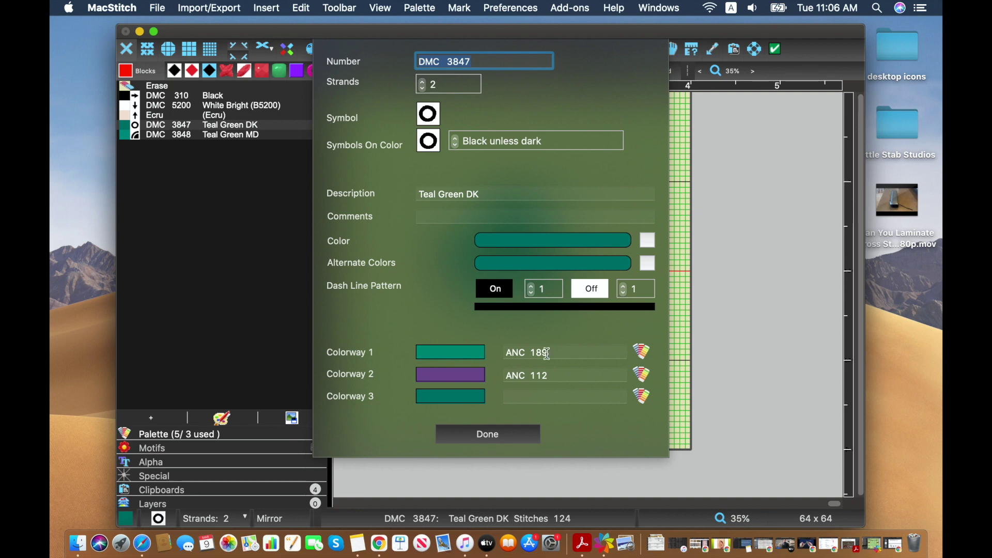
Step: Replace Colorway 3 with WeeksDyeWorks WDW 2149 Peacock and close the thread settings
{"action": "left_click", "coordinate": [642, 398]}
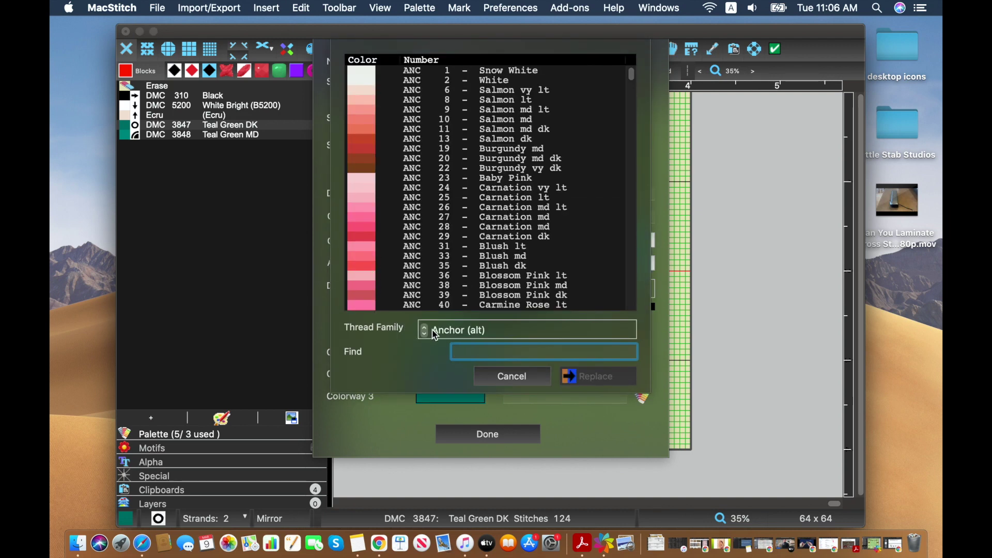
{"action": "left_click", "coordinate": [432, 331]}
{"action": "left_click", "coordinate": [470, 503]}
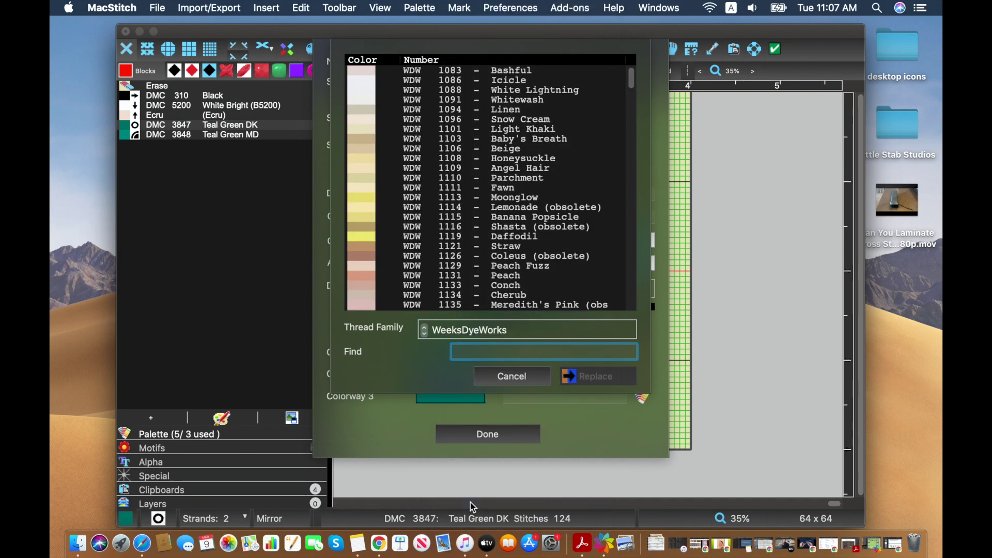
{"action": "scroll", "coordinate": [481, 310], "scroll_direction": "down", "scroll_amount": 10}
{"action": "scroll", "coordinate": [482, 310], "scroll_direction": "down", "scroll_amount": 10}
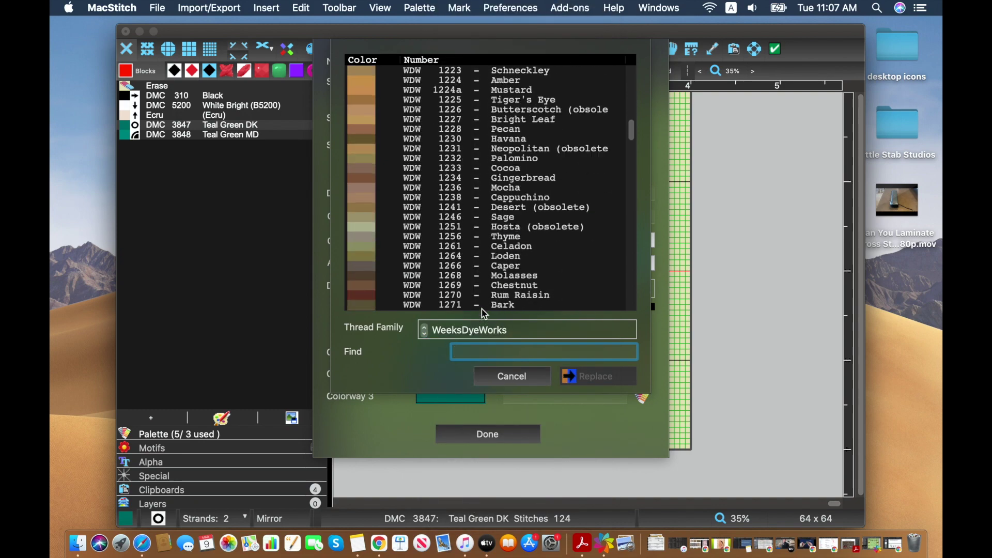
{"action": "scroll", "coordinate": [481, 309], "scroll_direction": "down", "scroll_amount": 15}
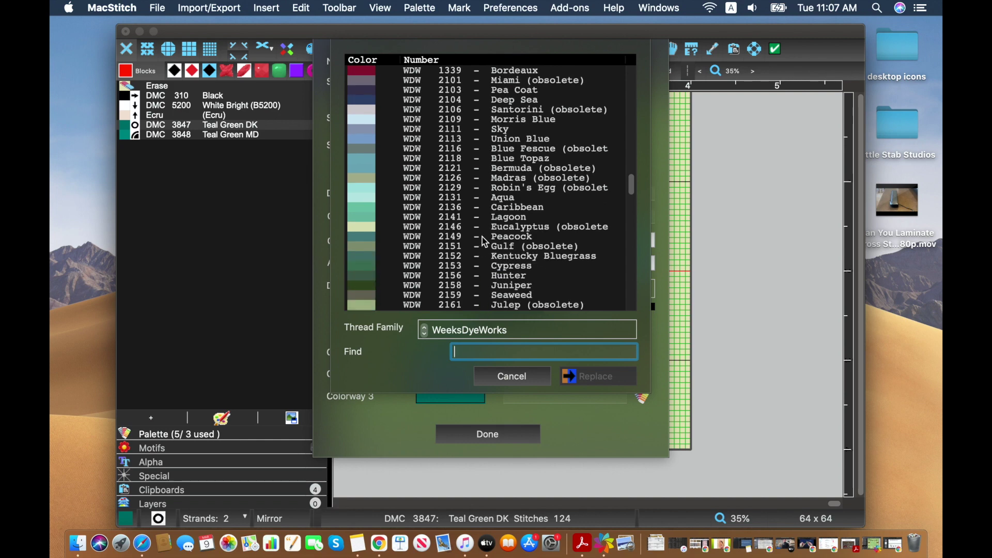
{"action": "left_click", "coordinate": [482, 236]}
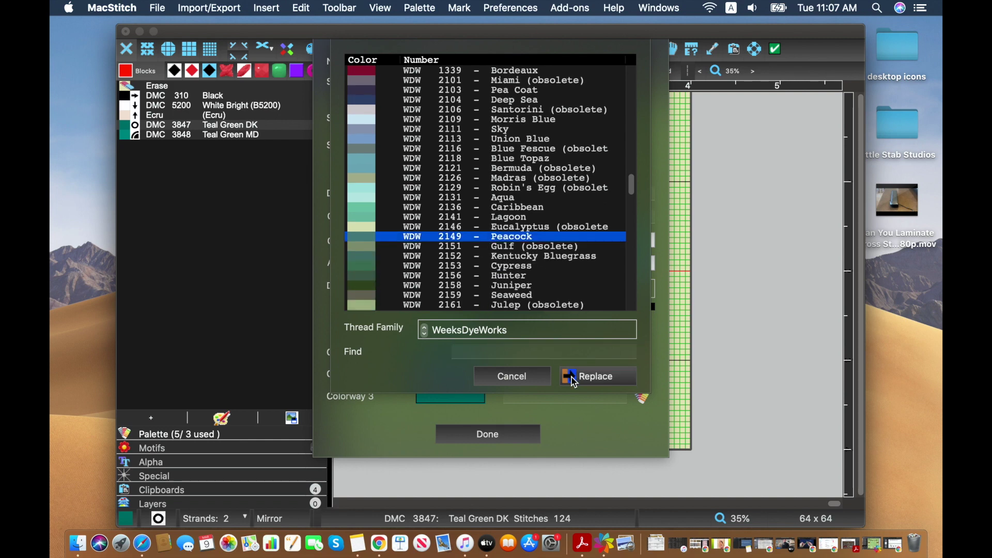
{"action": "left_click", "coordinate": [572, 377]}
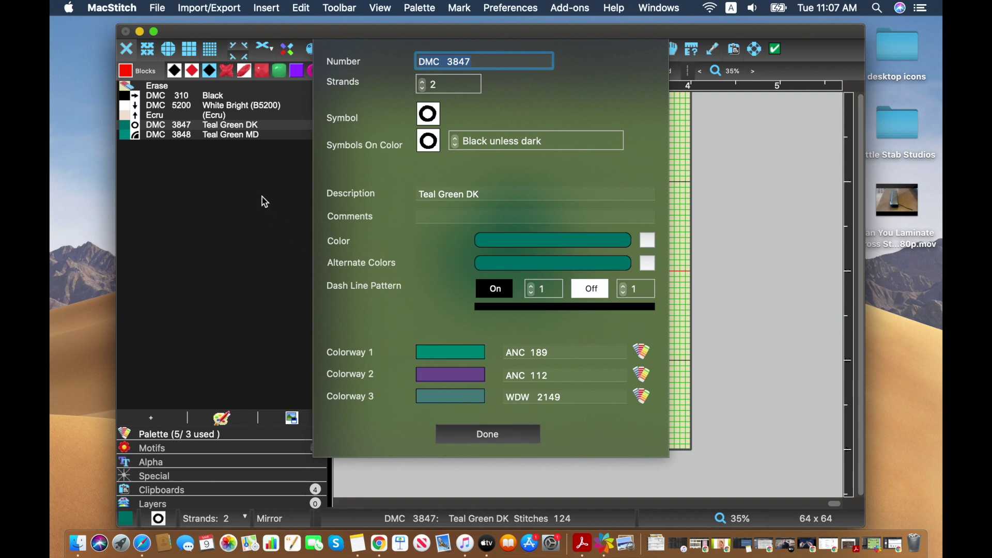
{"action": "left_click", "coordinate": [469, 441]}
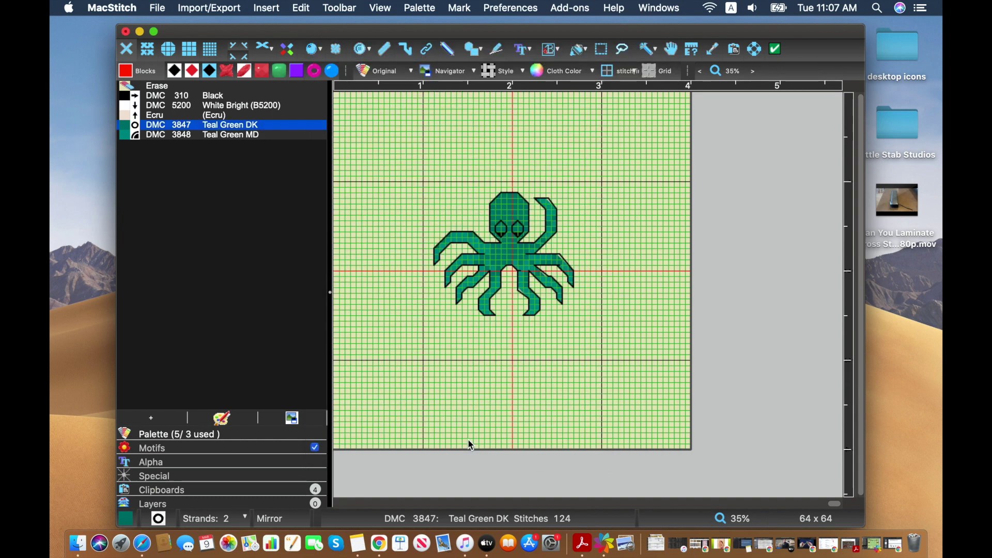
Step: Preview Colorways 2 and 3, return to Original, then select DMC 3848 Teal Green MD
{"action": "left_click", "coordinate": [385, 72]}
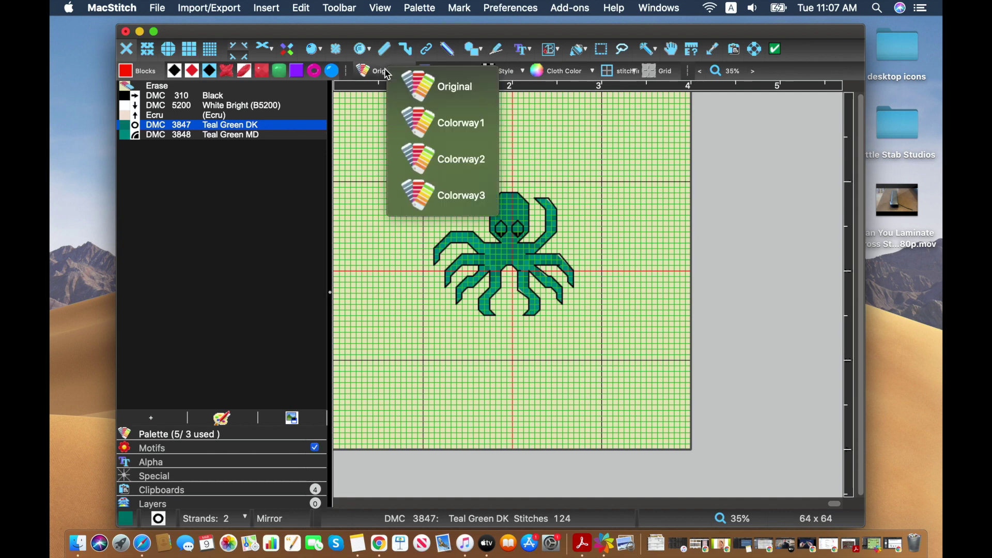
{"action": "left_click", "coordinate": [419, 167]}
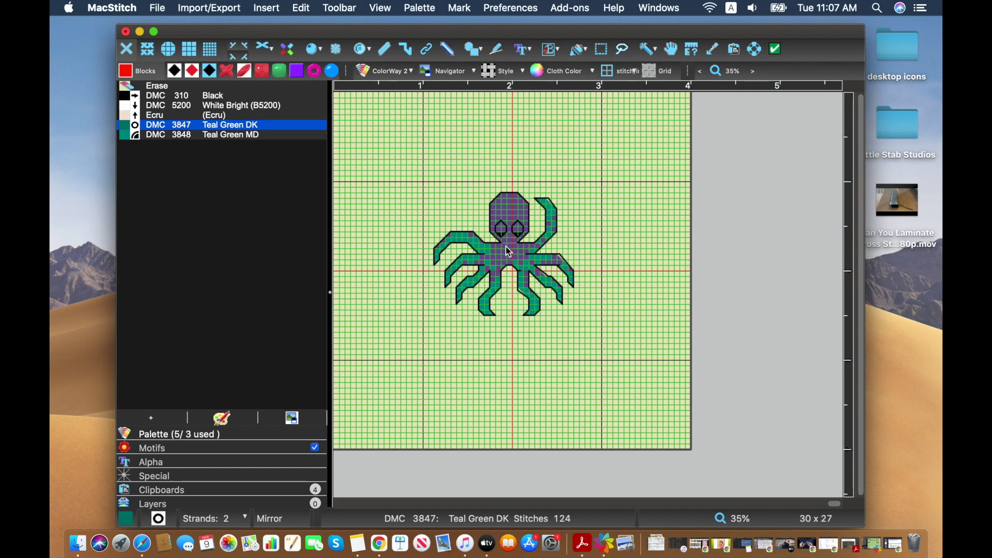
{"action": "left_click", "coordinate": [377, 74]}
{"action": "left_click", "coordinate": [393, 193]}
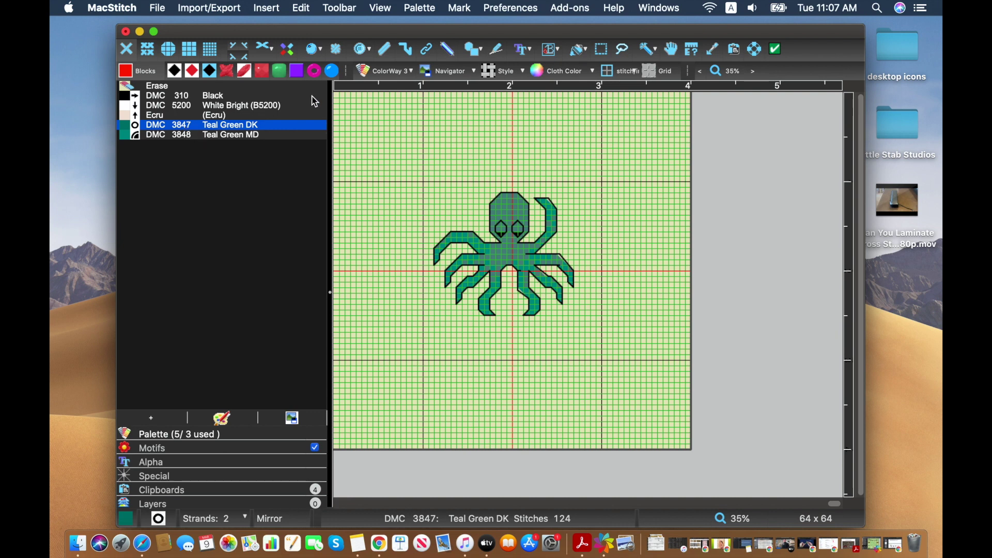
{"action": "left_click", "coordinate": [382, 71]}
{"action": "left_click", "coordinate": [405, 98]}
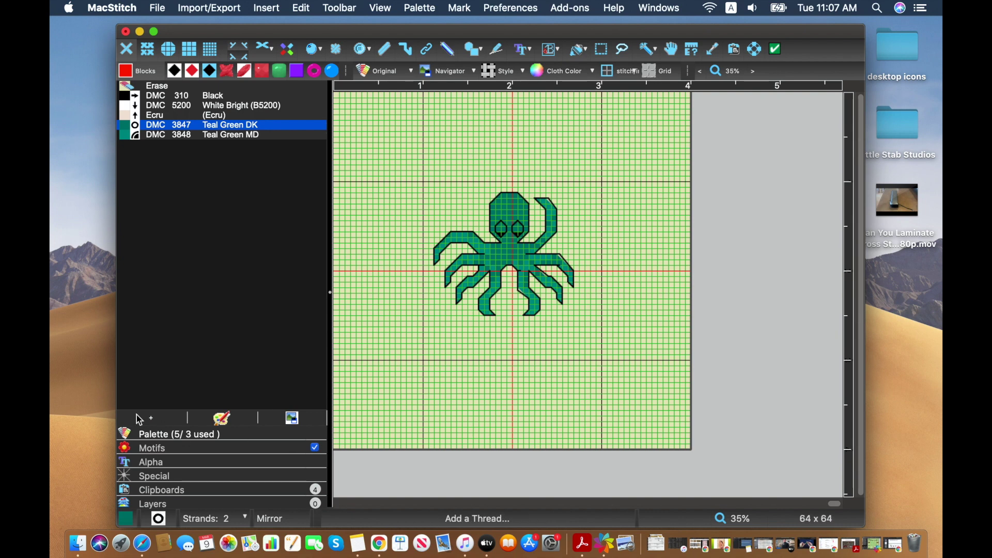
{"action": "left_click", "coordinate": [180, 135]}
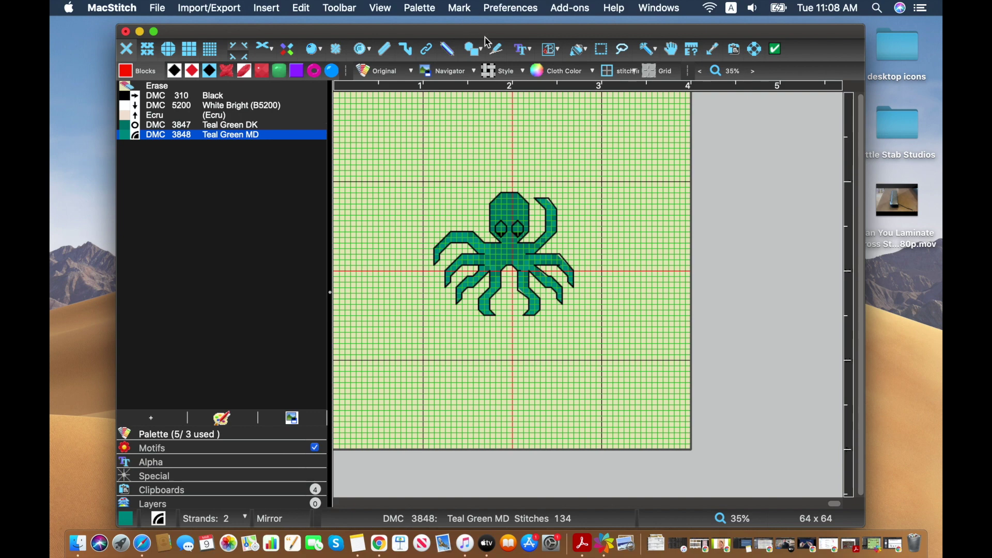
Step: Edit Teal Green MD and set Colorway 1 to Anchor (alt) ANC 187 Sea Green md
{"action": "left_click", "coordinate": [427, 7]}
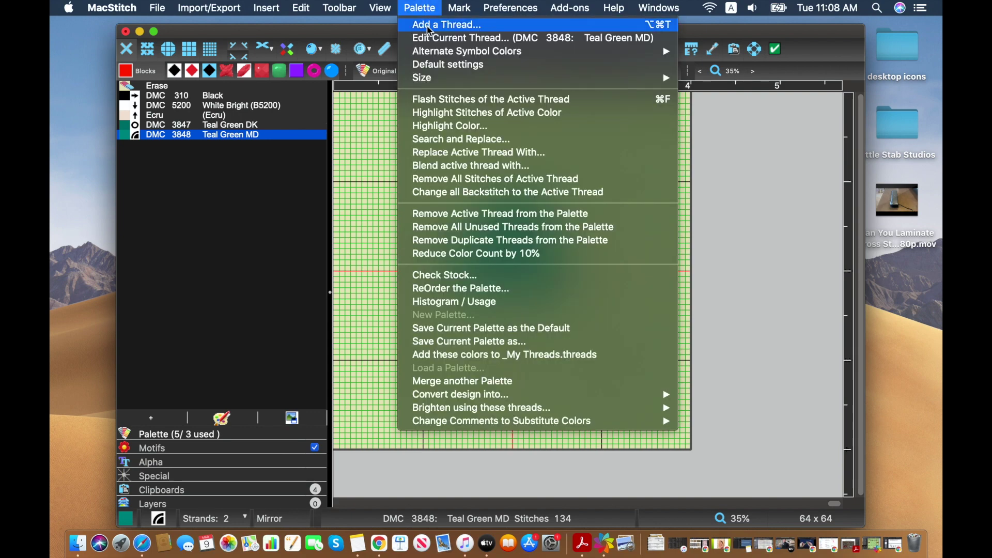
{"action": "left_click", "coordinate": [432, 39]}
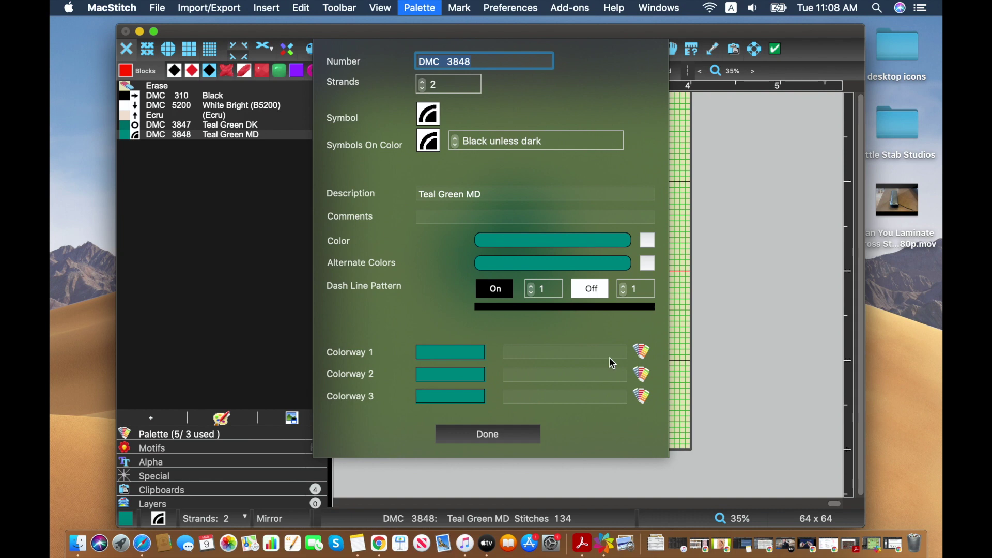
{"action": "left_click", "coordinate": [643, 352]}
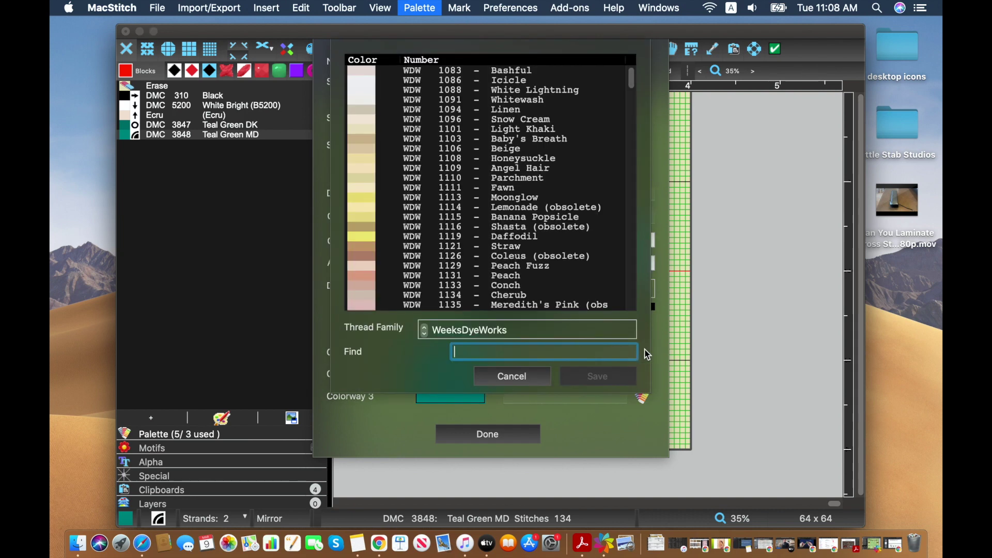
{"action": "left_click", "coordinate": [435, 333]}
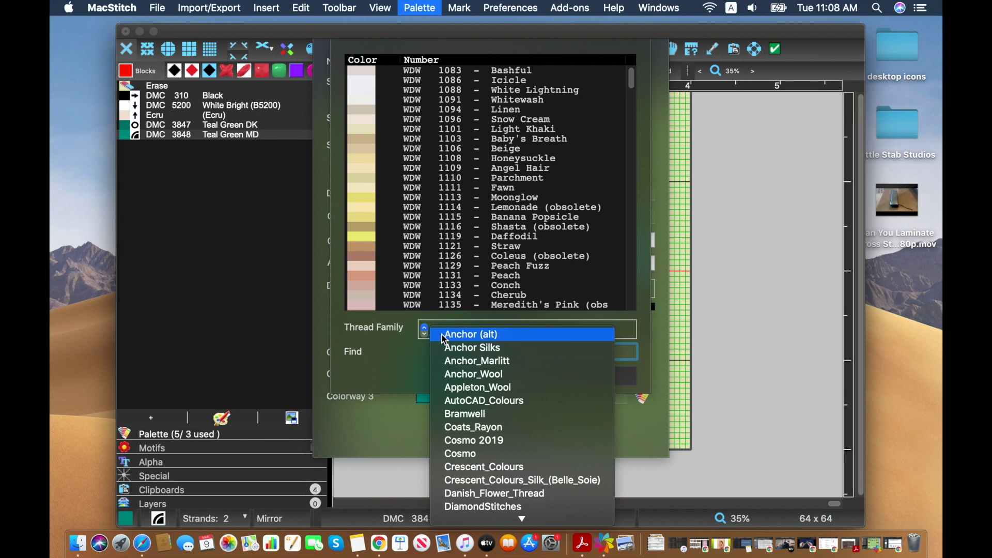
{"action": "left_click", "coordinate": [437, 335]}
{"action": "scroll", "coordinate": [431, 270], "scroll_direction": "down", "scroll_amount": 20}
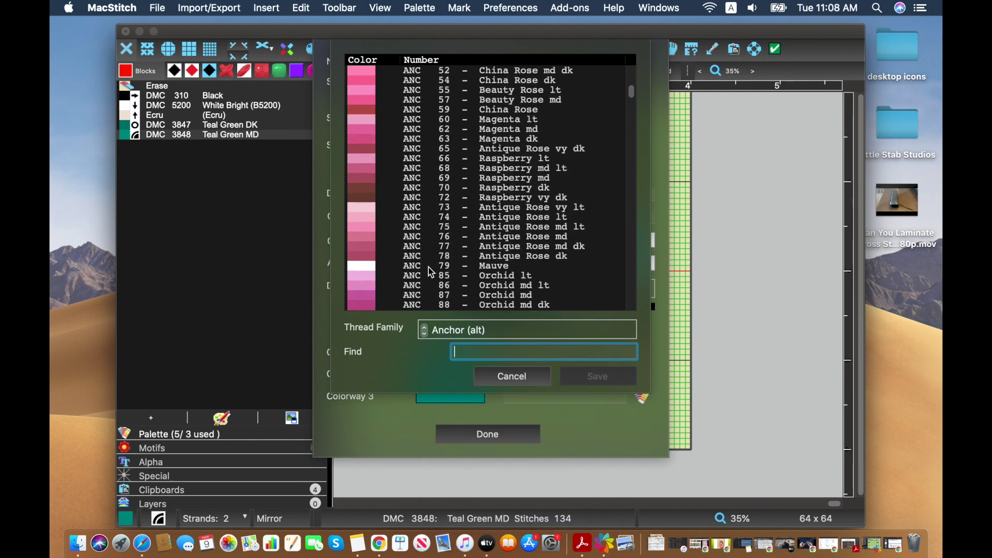
{"action": "scroll", "coordinate": [429, 268], "scroll_direction": "down", "scroll_amount": 10}
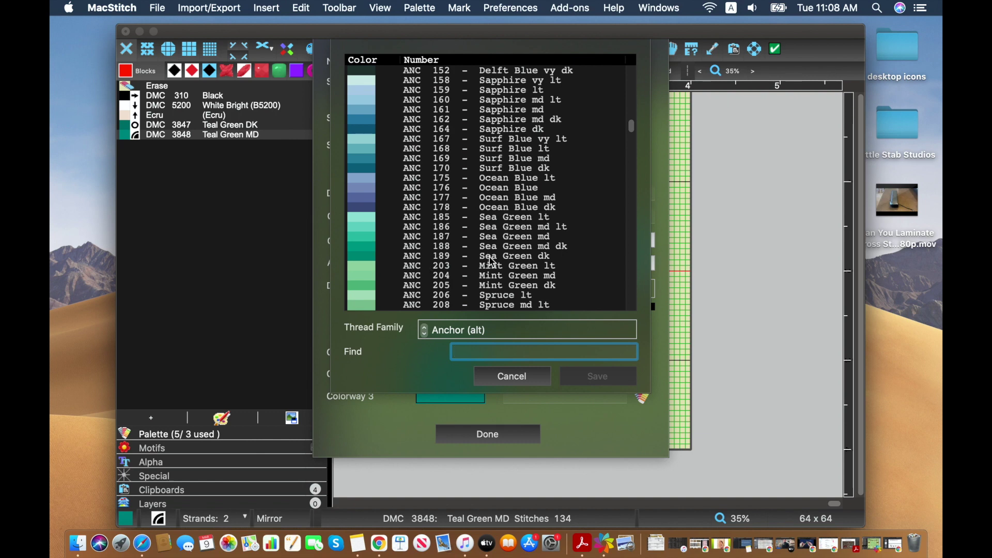
{"action": "left_click", "coordinate": [496, 237]}
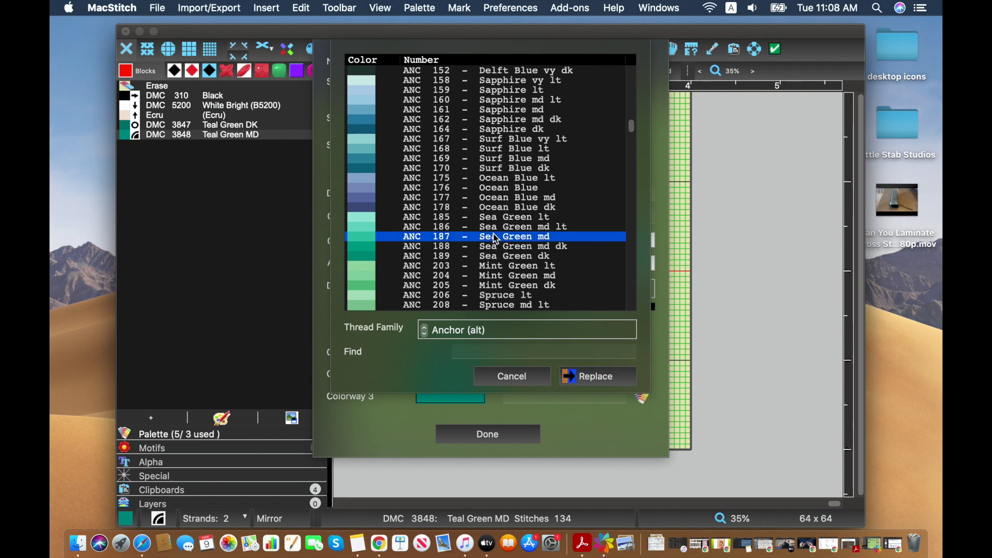
{"action": "left_click", "coordinate": [599, 377]}
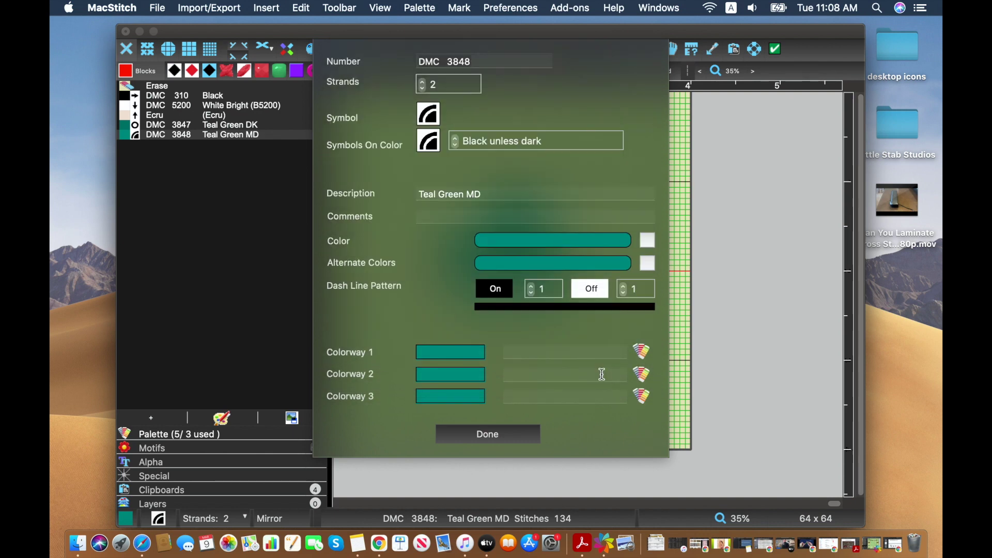
Step: Set Colorway 2 to ANC 110 Lavender md
{"action": "left_click", "coordinate": [642, 379]}
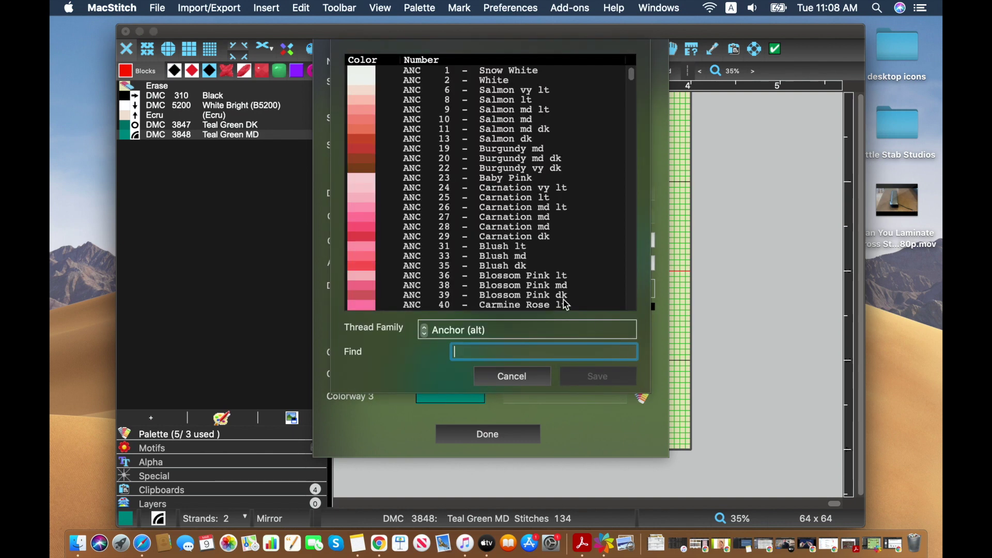
{"action": "scroll", "coordinate": [464, 271], "scroll_direction": "down", "scroll_amount": 15}
{"action": "scroll", "coordinate": [465, 271], "scroll_direction": "down", "scroll_amount": 2}
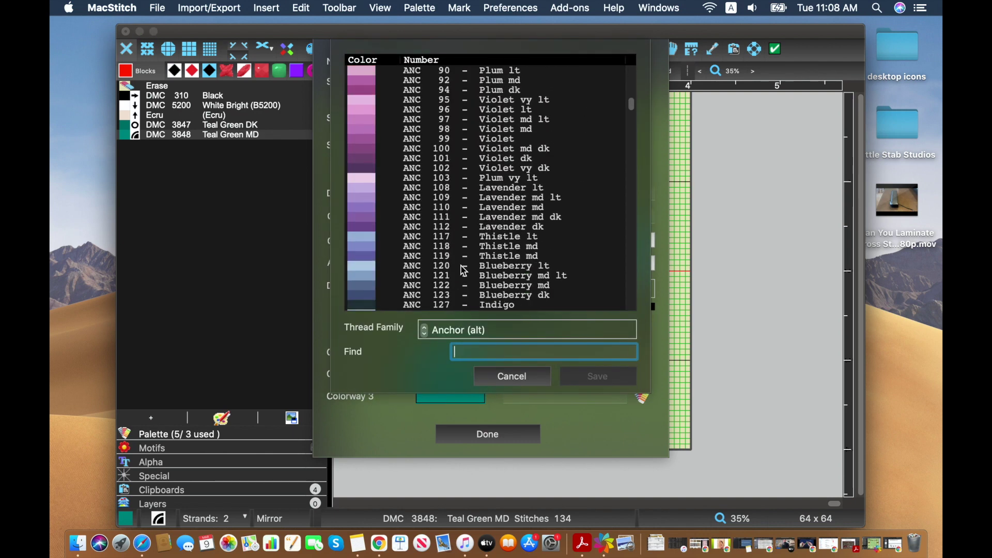
{"action": "left_click", "coordinate": [505, 206]}
{"action": "left_click", "coordinate": [581, 377]}
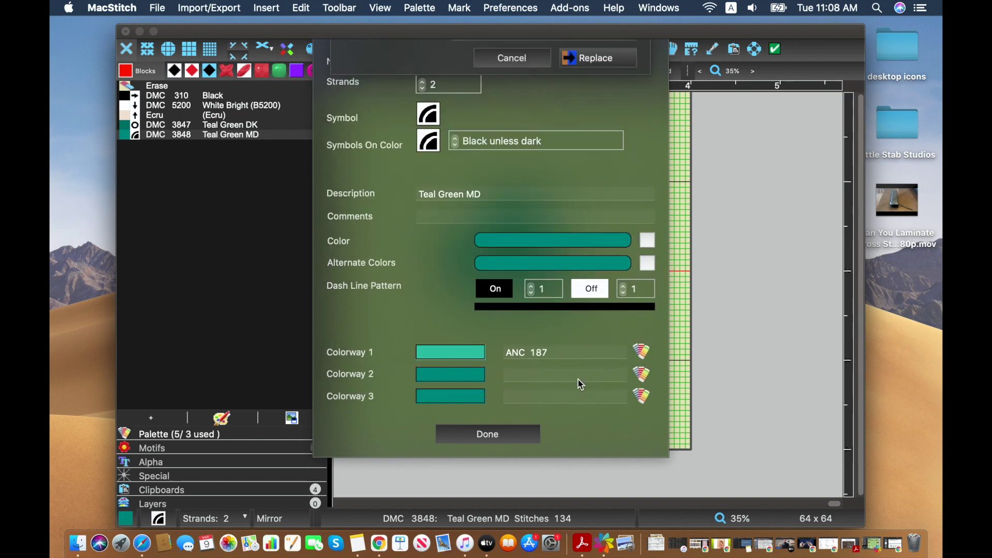
{"action": "left_click", "coordinate": [644, 396]}
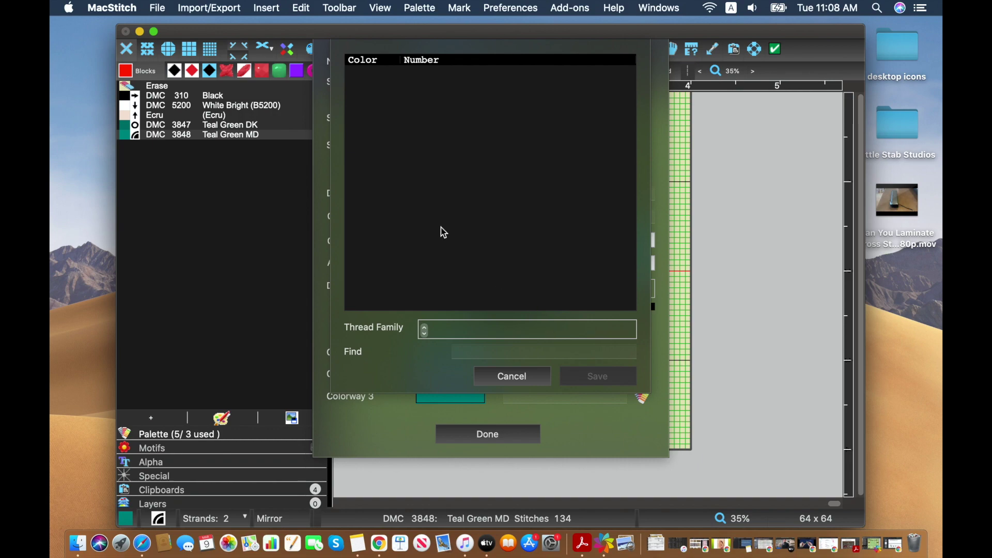
Step: Set WeeksDyeWorks 2141 Lagoon as DMC 3848 Teal Green MD's Colorway 3 and close the thread editor
{"action": "left_click", "coordinate": [425, 332]}
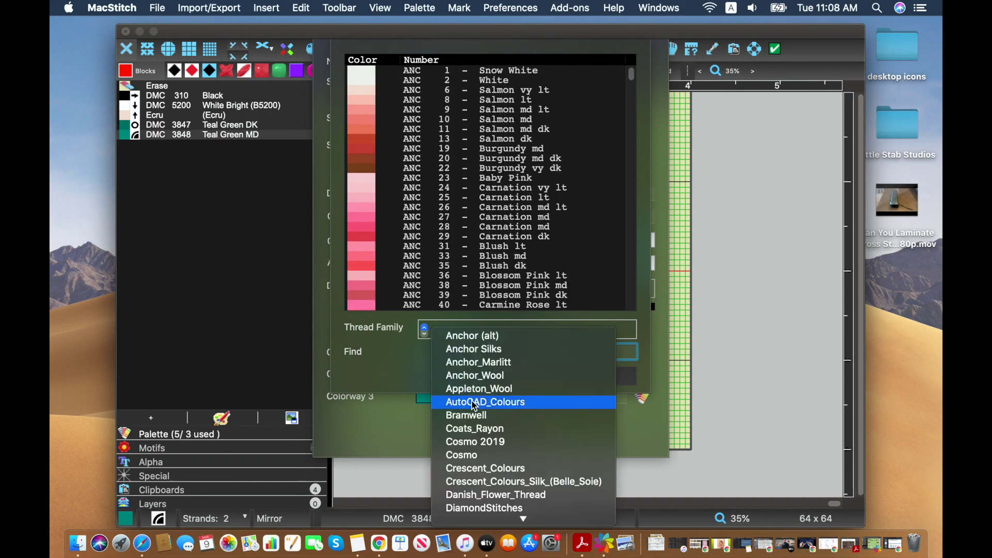
{"action": "scroll", "coordinate": [475, 401], "scroll_direction": "down", "scroll_amount": 10}
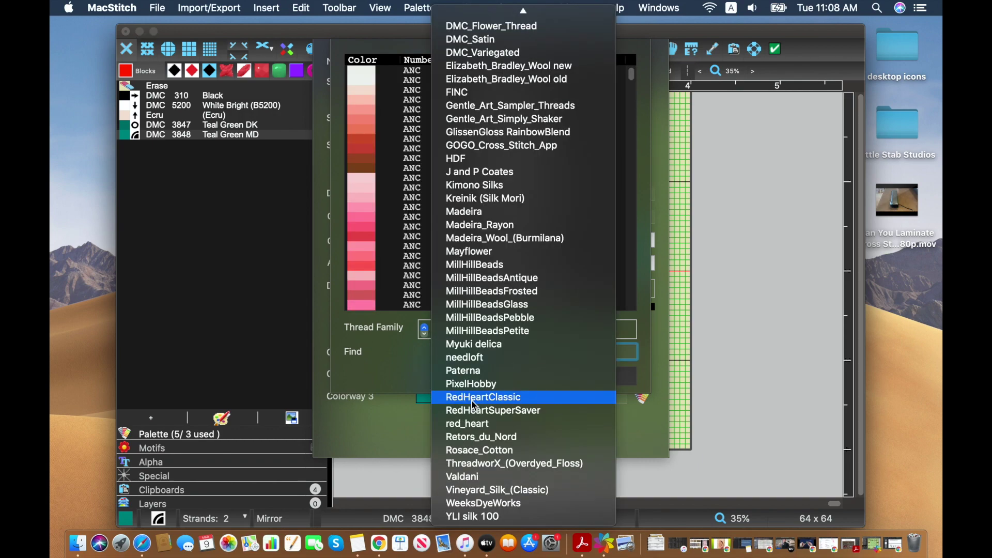
{"action": "left_click", "coordinate": [476, 504]}
{"action": "scroll", "coordinate": [457, 223], "scroll_direction": "down", "scroll_amount": 10}
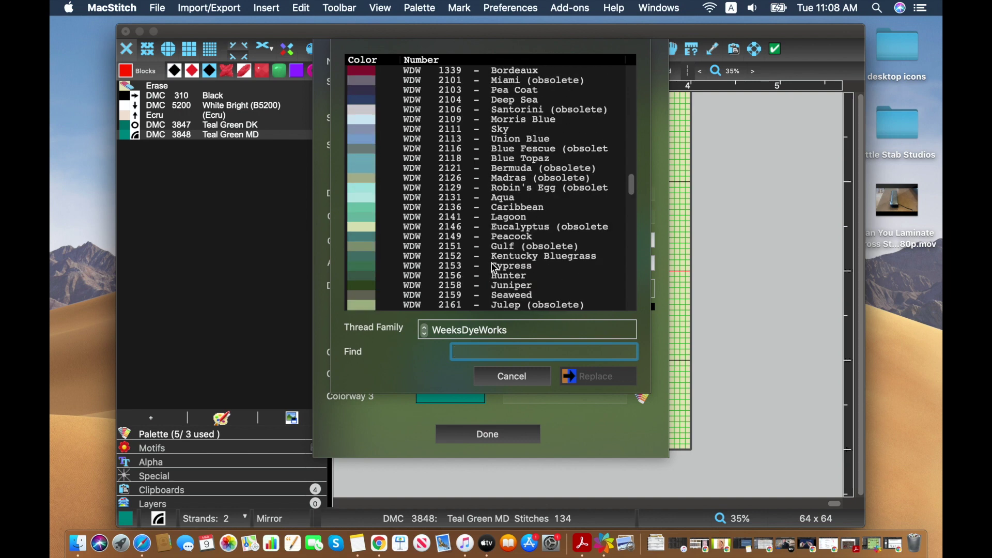
{"action": "left_click", "coordinate": [498, 216]}
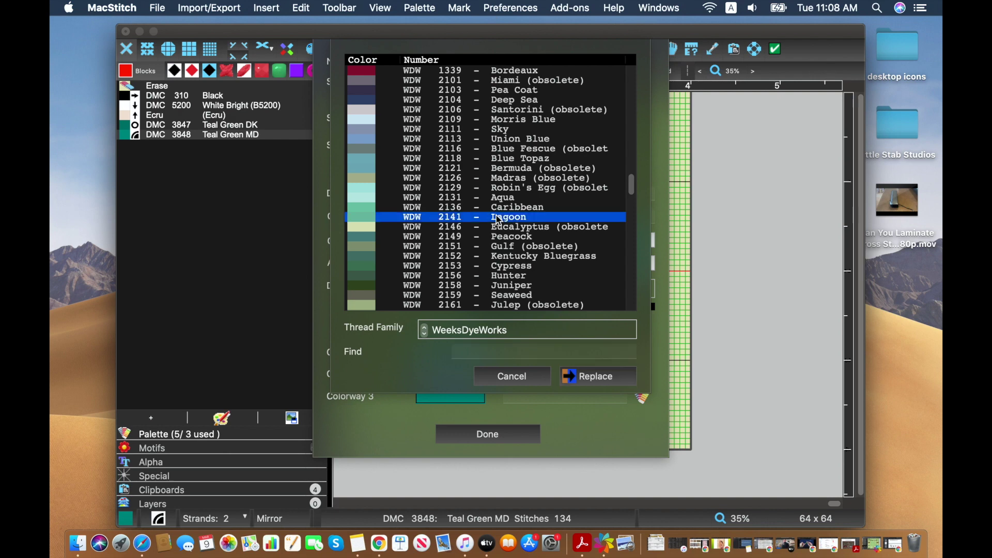
{"action": "left_click", "coordinate": [620, 380]}
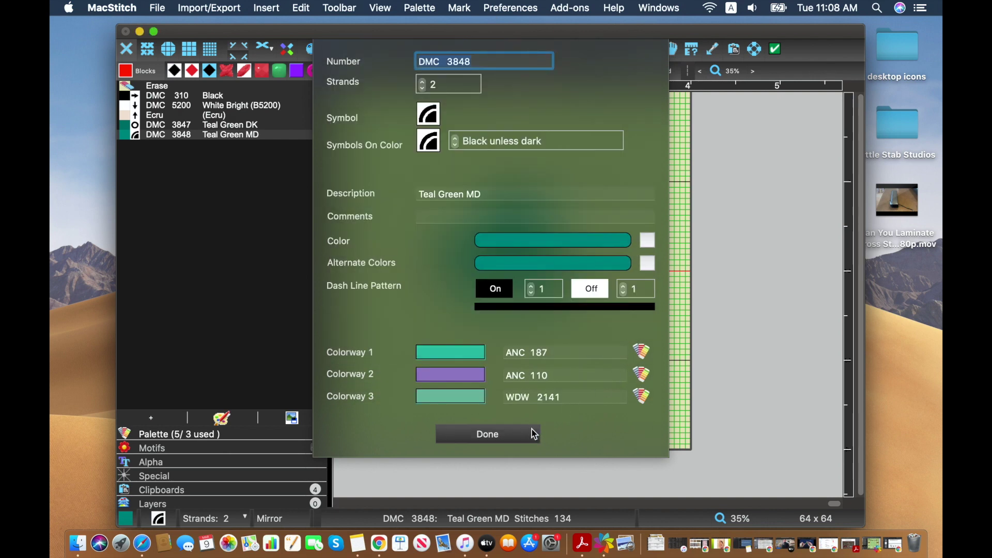
{"action": "left_click", "coordinate": [532, 434]}
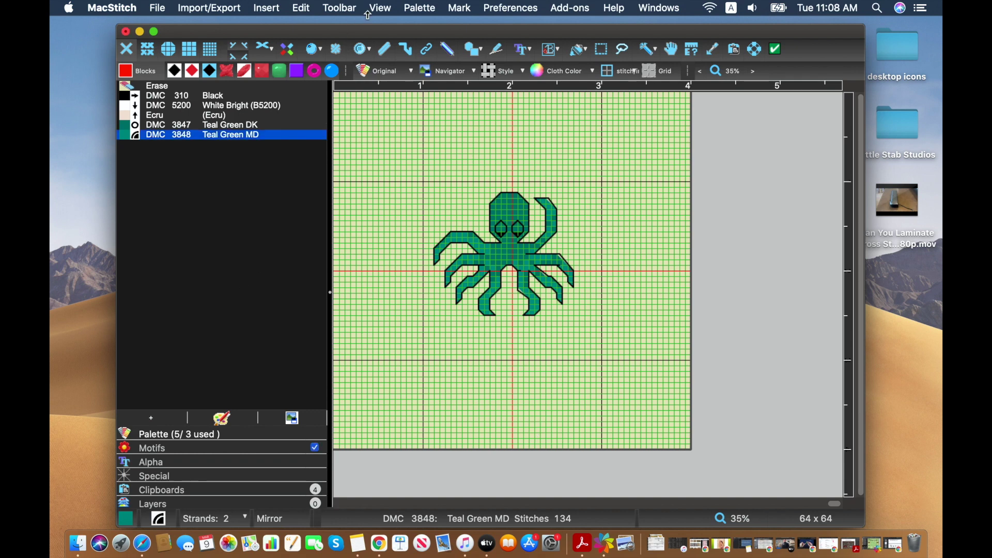
Step: Preview the octopus in Colorway 1, original colours and Colorway 2, ending on Colorway 3
{"action": "left_click", "coordinate": [385, 70]}
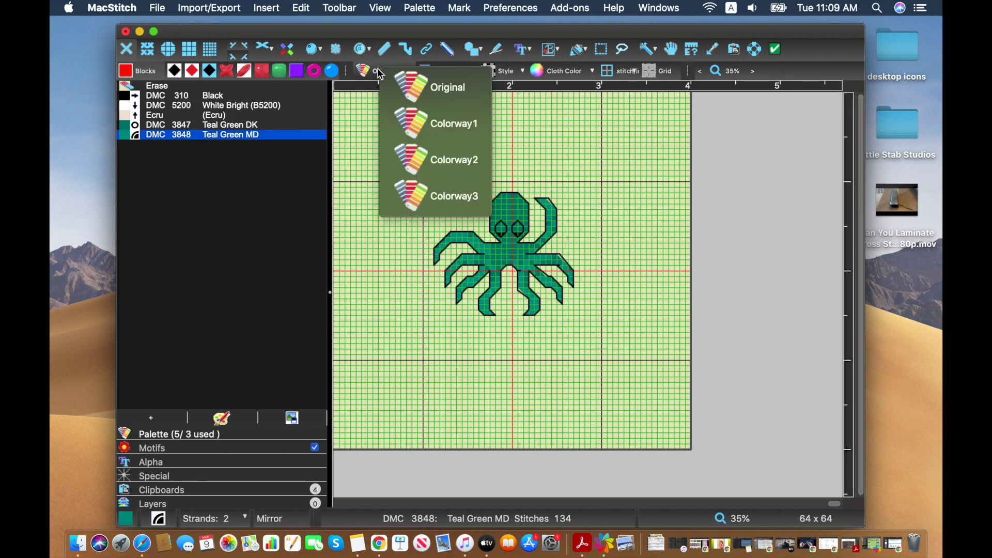
{"action": "left_click", "coordinate": [409, 126]}
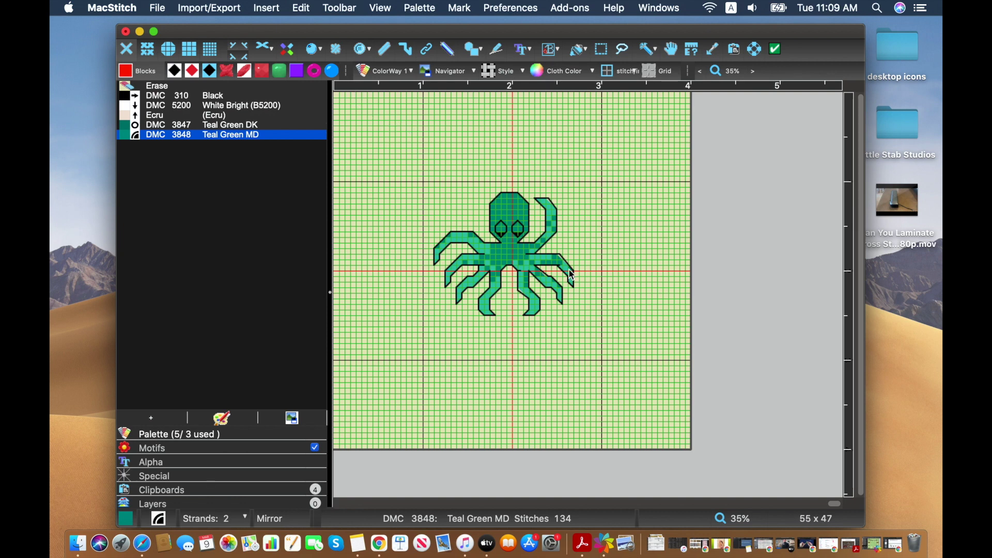
{"action": "left_click", "coordinate": [412, 76]}
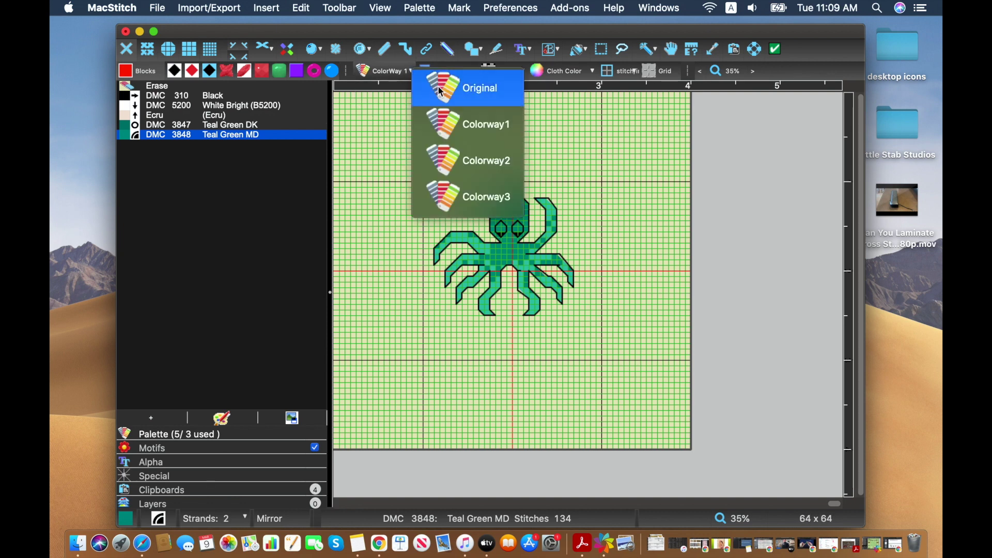
{"action": "left_click", "coordinate": [475, 84]}
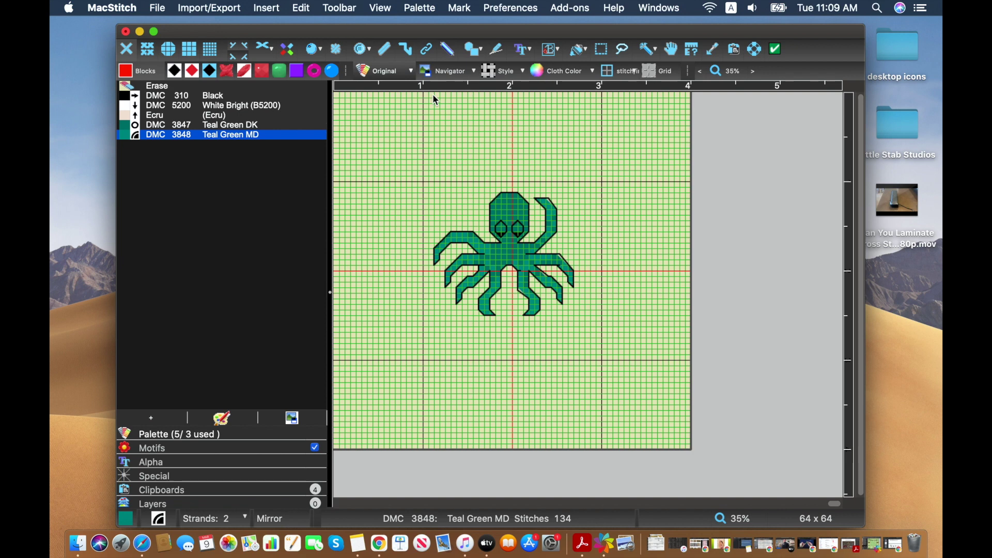
{"action": "left_click", "coordinate": [400, 73]}
{"action": "left_click", "coordinate": [423, 165]}
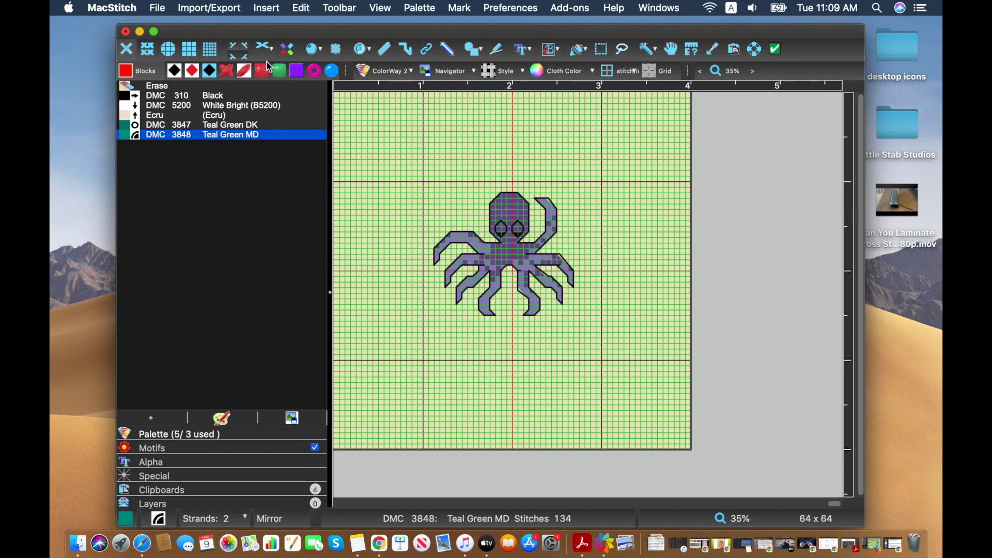
{"action": "left_click", "coordinate": [361, 67]}
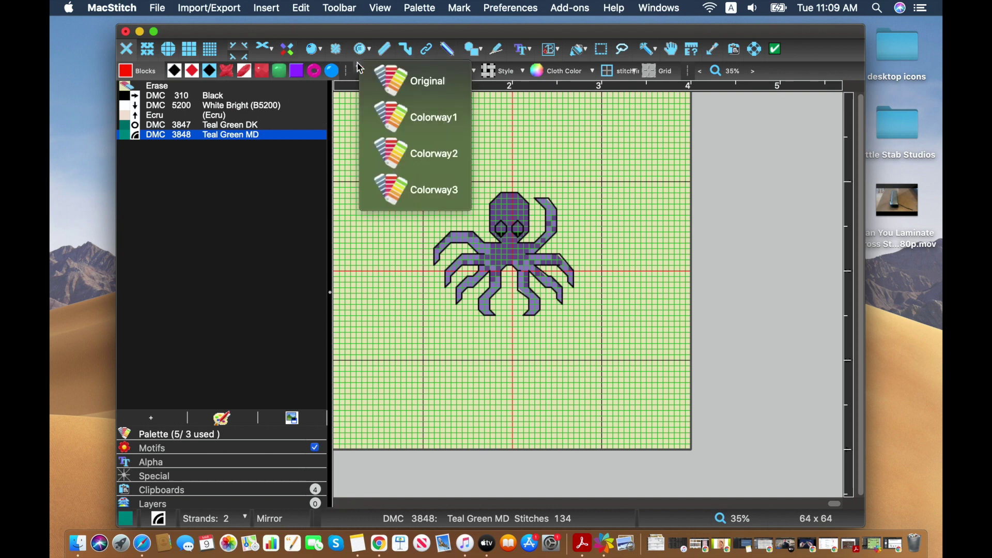
{"action": "left_click", "coordinate": [399, 192]}
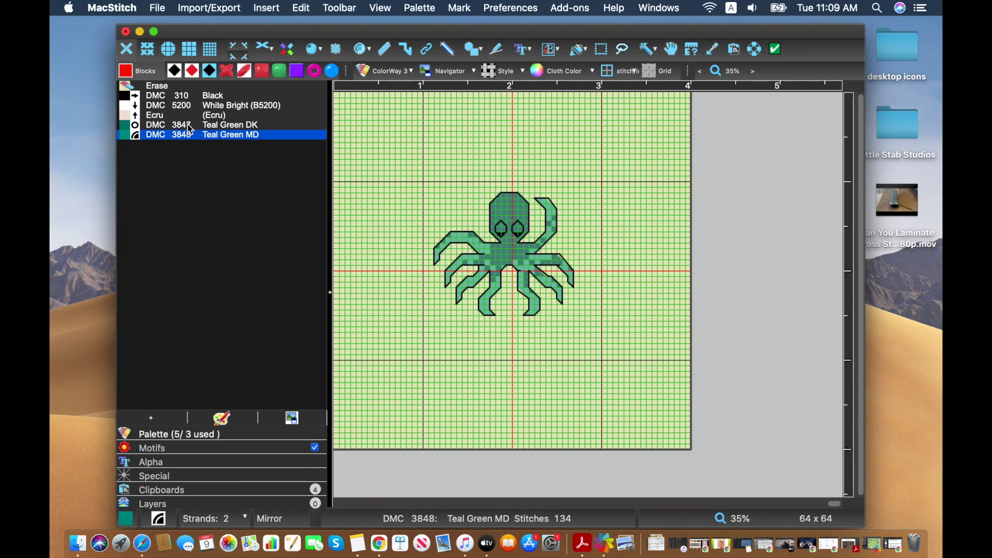
{"action": "left_click", "coordinate": [201, 9]}
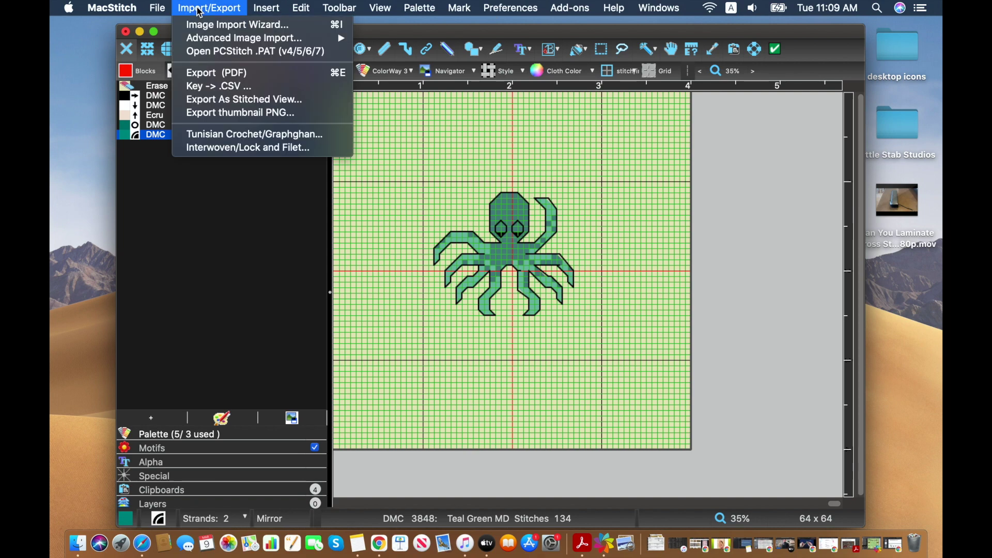
Step: Start a PDF export of the entire chart area and review the Style, Preview Page and Key settings
{"action": "left_click", "coordinate": [221, 74]}
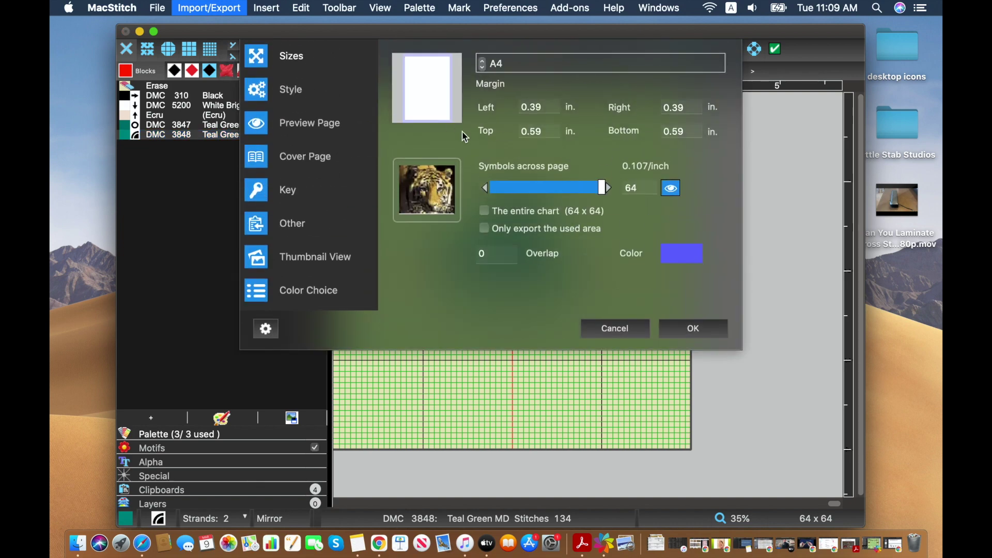
{"action": "left_click", "coordinate": [486, 211]}
{"action": "left_click", "coordinate": [288, 76]}
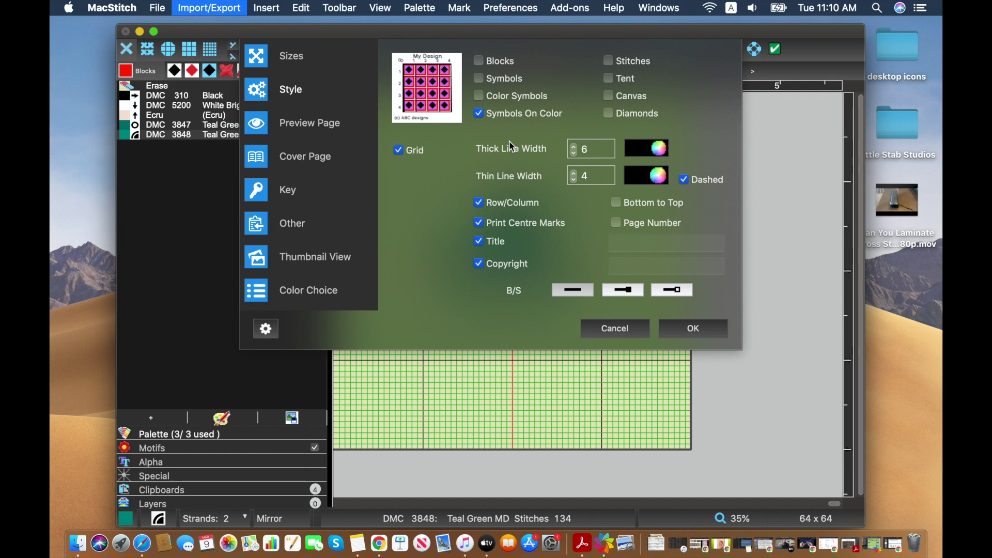
{"action": "left_click", "coordinate": [330, 128]}
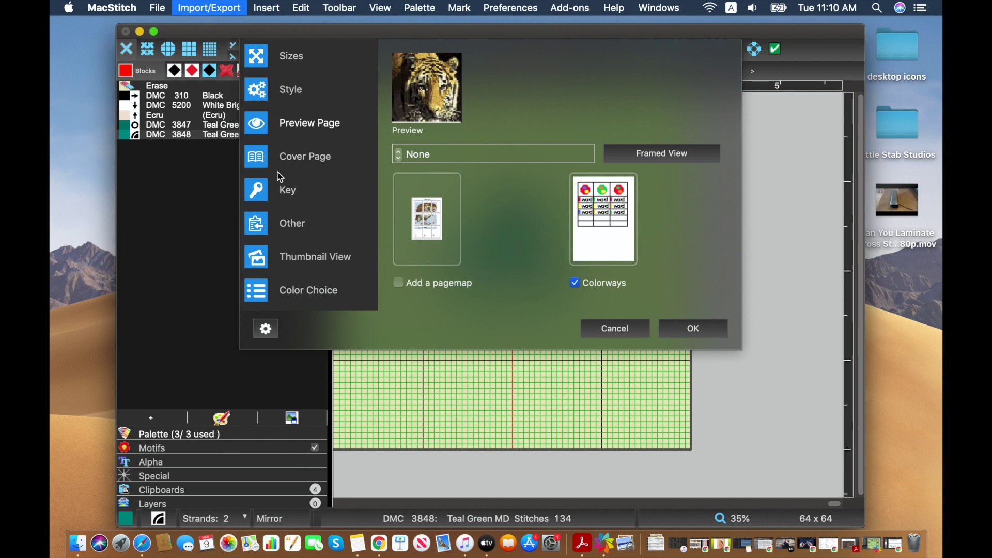
{"action": "left_click", "coordinate": [287, 195]}
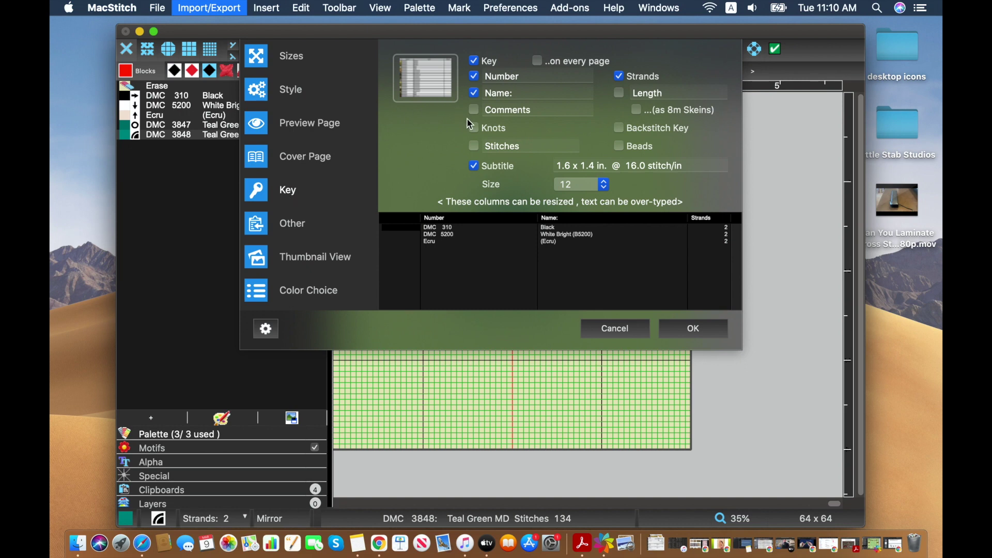
Step: Add the export note 'Original design is presented in DMC 3847 and 3848. Anchor and WDW substitutions are shown in the Colorworks box.'
{"action": "left_click", "coordinate": [297, 227]}
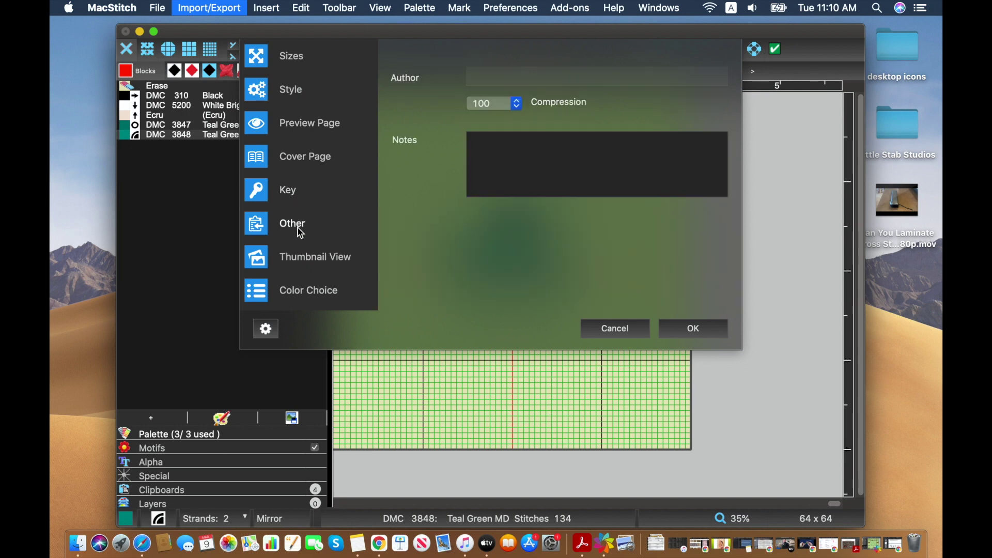
{"action": "left_click", "coordinate": [486, 170]}
{"action": "type", "text": "Original design "}
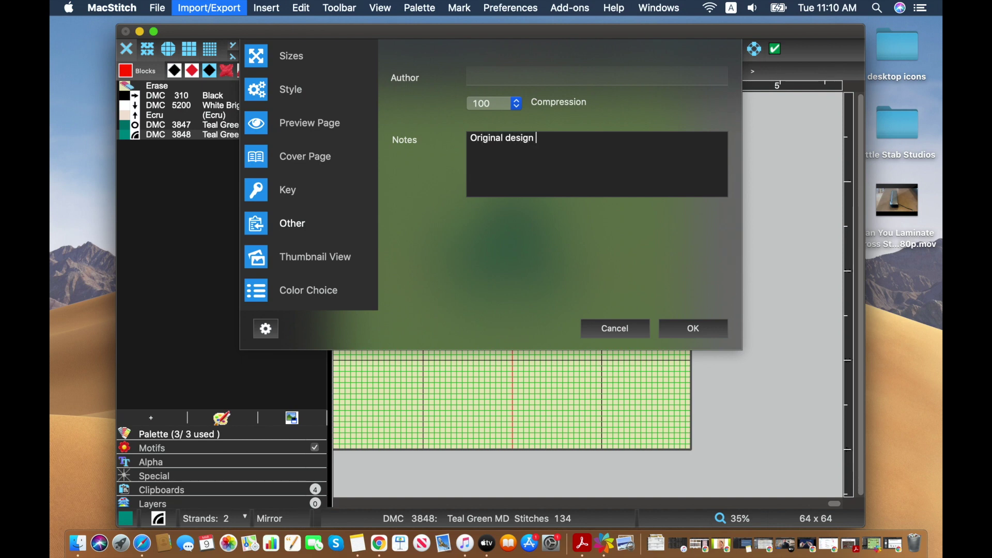
{"action": "type", "text": "is presented in"}
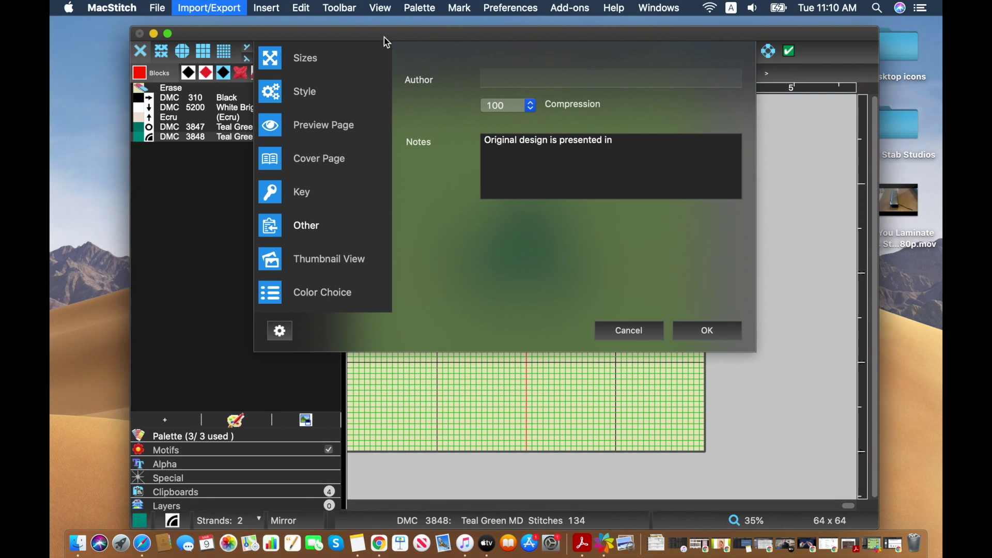
{"action": "type", "text": " DMC 3847 and 3848"}
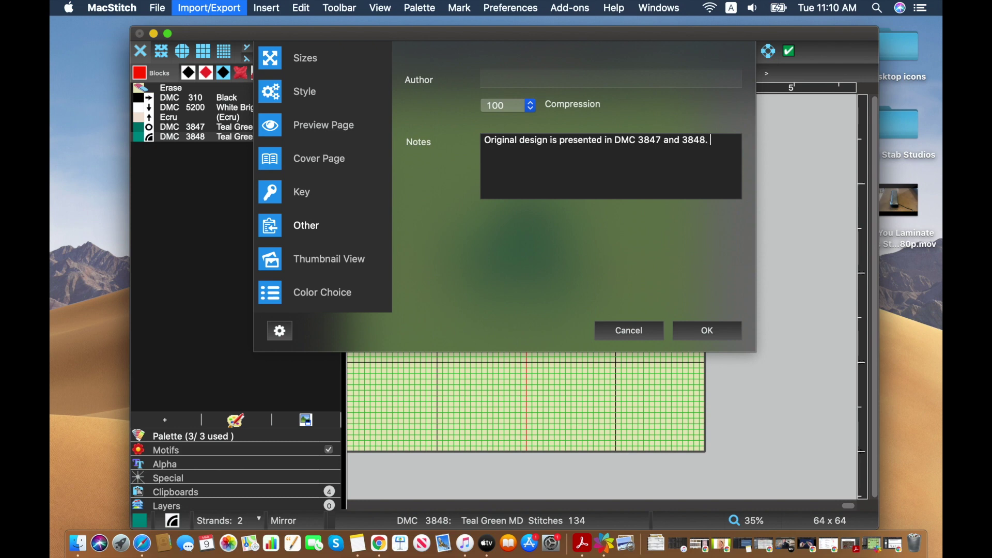
{"action": "type", "text": ". S"}
{"action": "key", "text": "BackSpace"}
{"action": "type", "text": "Anchor"}
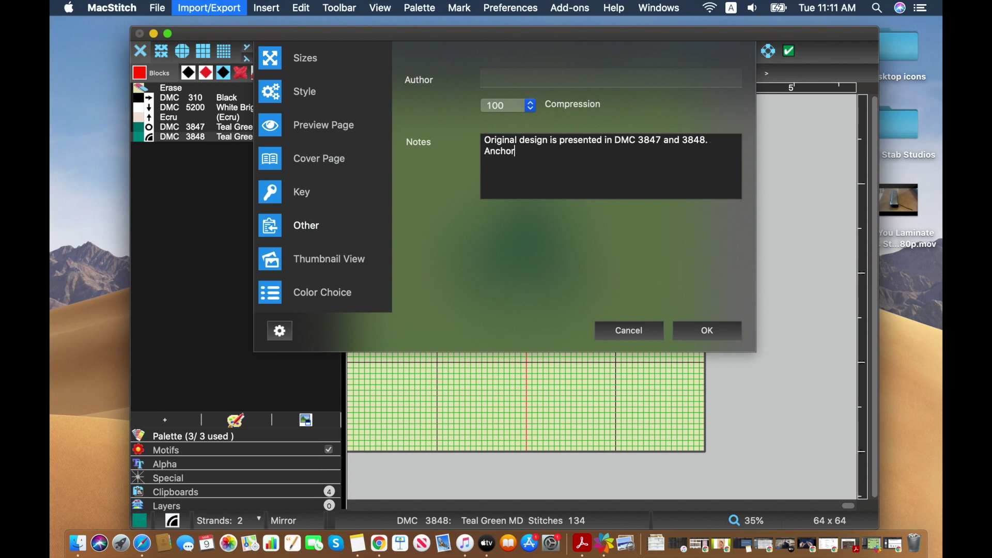
{"action": "type", "text": " and WDW substitutions are "}
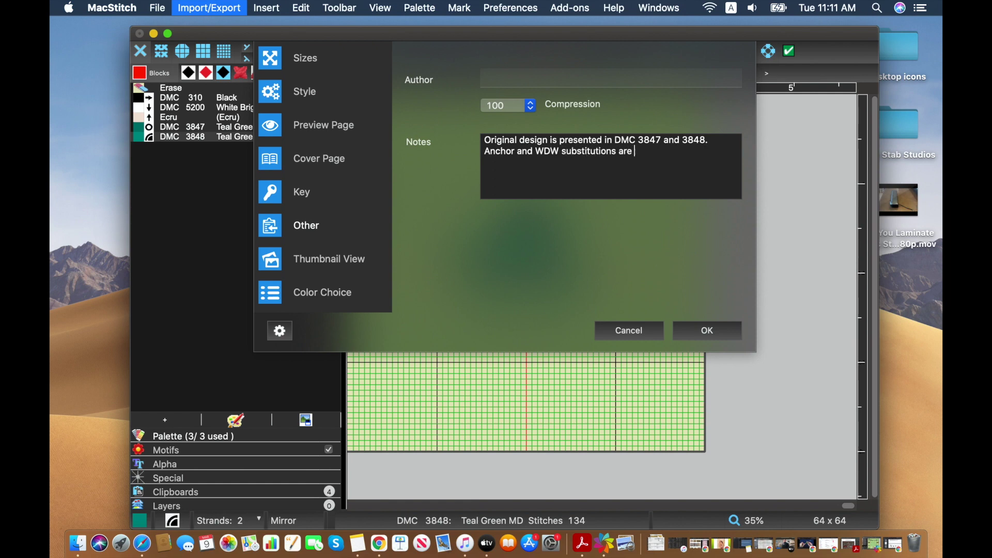
{"action": "type", "text": "shown in the Colorworks"}
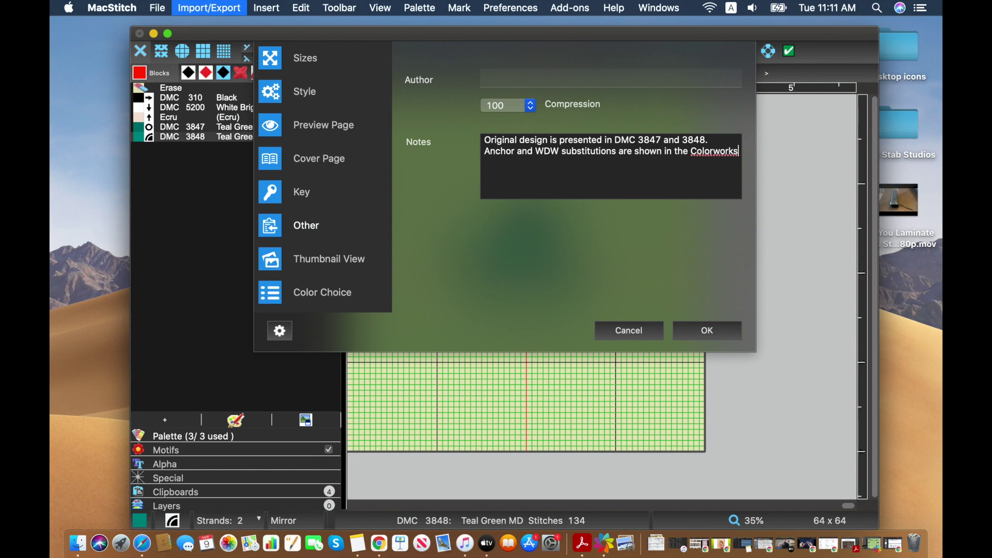
{"action": "type", "text": "box."}
{"action": "left_click", "coordinate": [351, 266]}
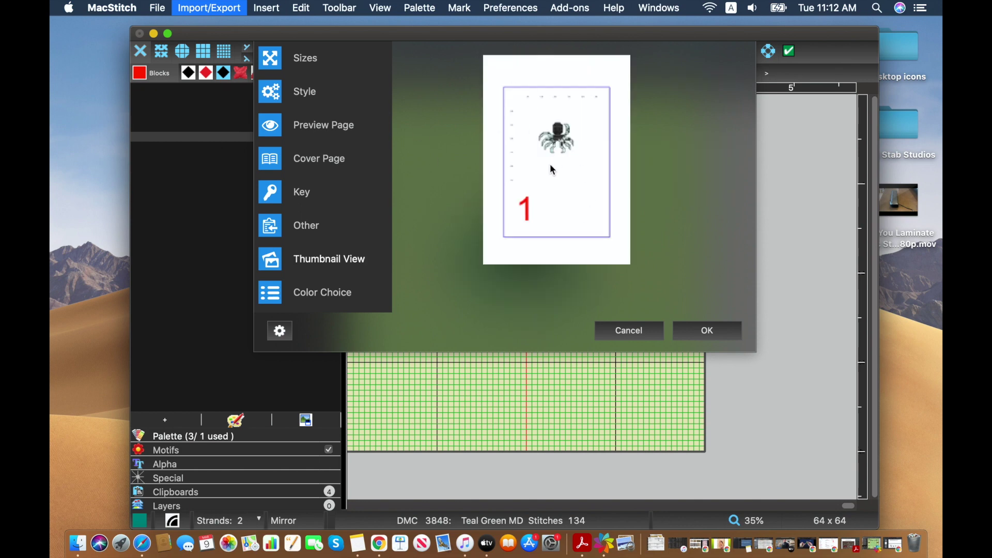
Step: Export the PDF with colour choice enabled, saving it to Documents as 'octopus colors'
{"action": "left_click", "coordinate": [273, 292]}
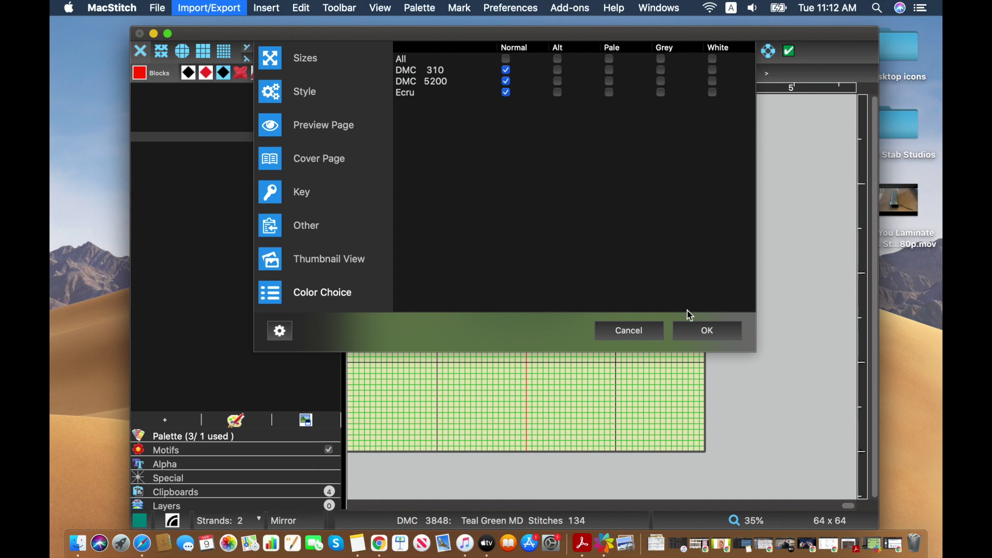
{"action": "left_click", "coordinate": [720, 332]}
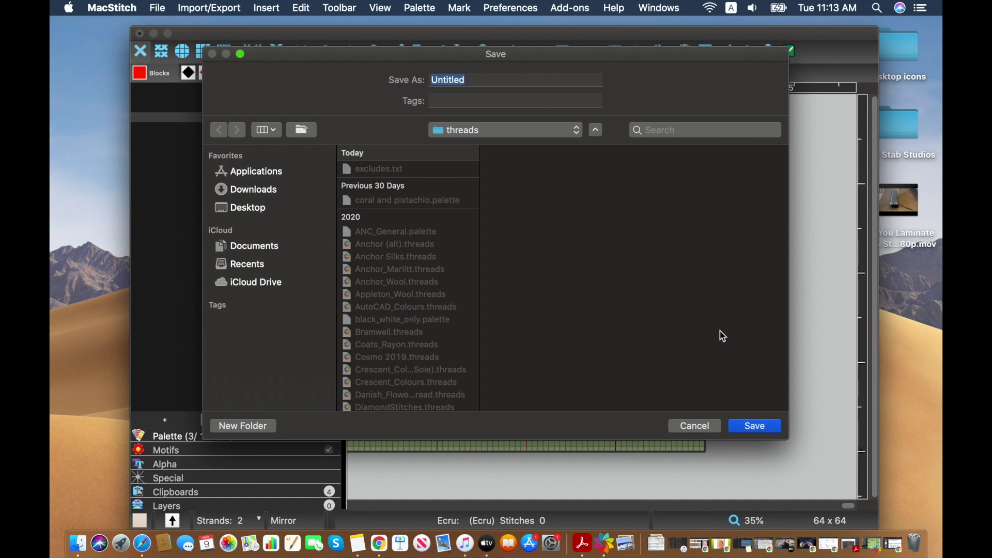
{"action": "left_click", "coordinate": [525, 130]}
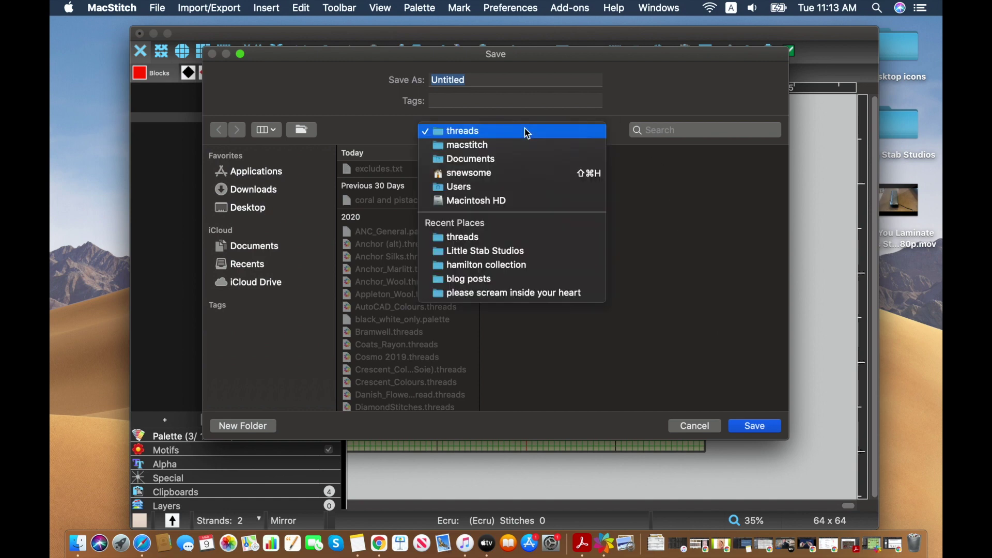
{"action": "key", "text": "Escape"}
{"action": "left_click", "coordinate": [523, 130]}
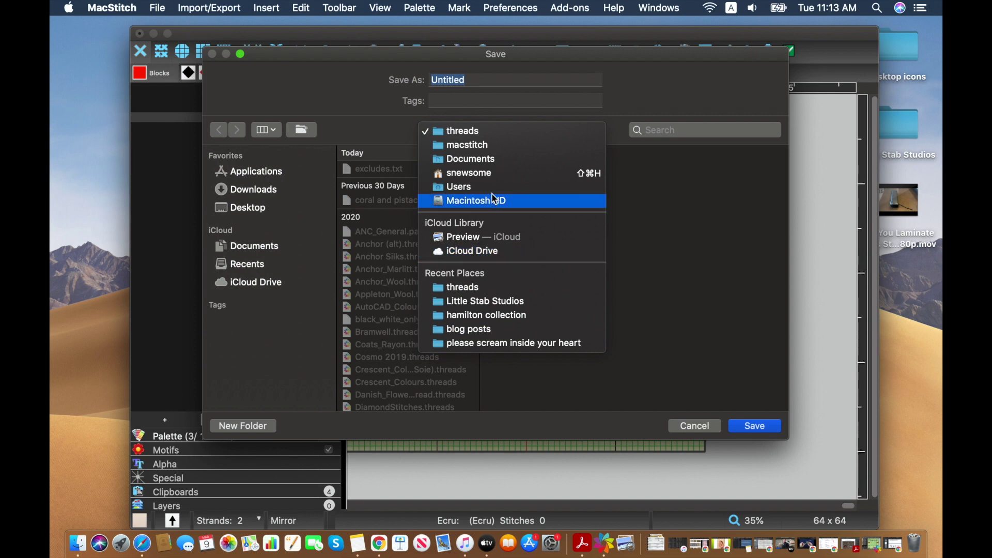
{"action": "left_click", "coordinate": [486, 159]}
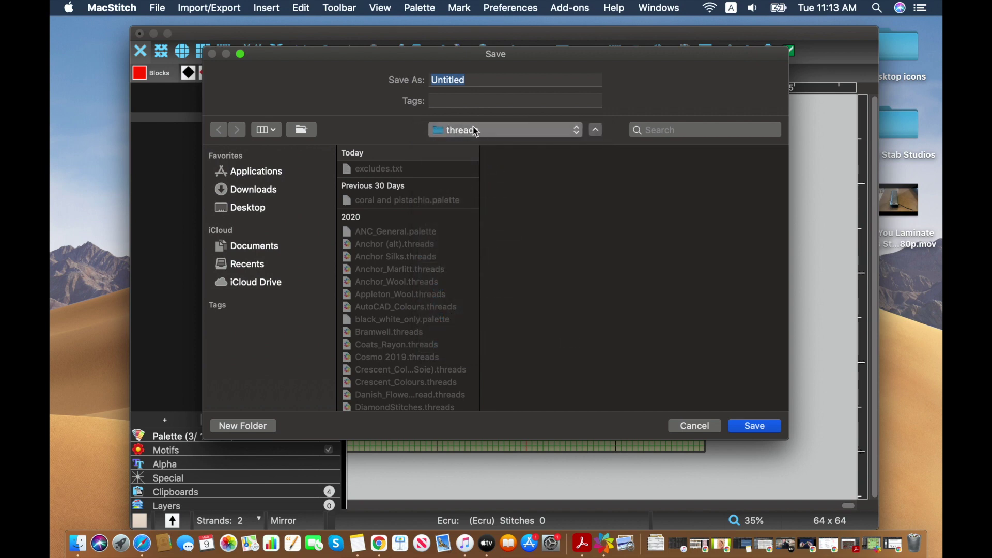
{"action": "left_click", "coordinate": [472, 80]}
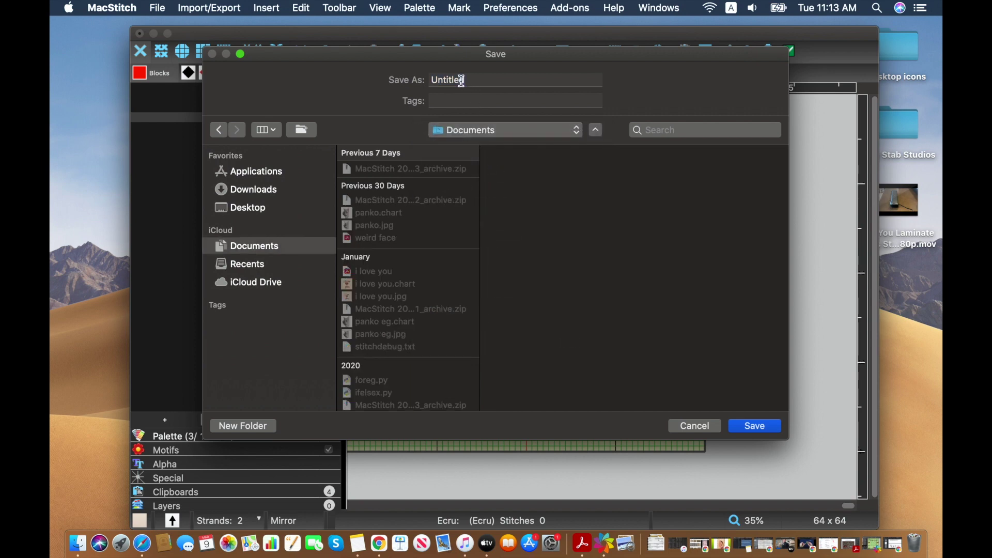
{"action": "left_click_drag", "start_coordinate": [466, 81], "coordinate": [427, 83]}
{"action": "type", "text": "octopus colors"}
{"action": "key", "text": "Return"}
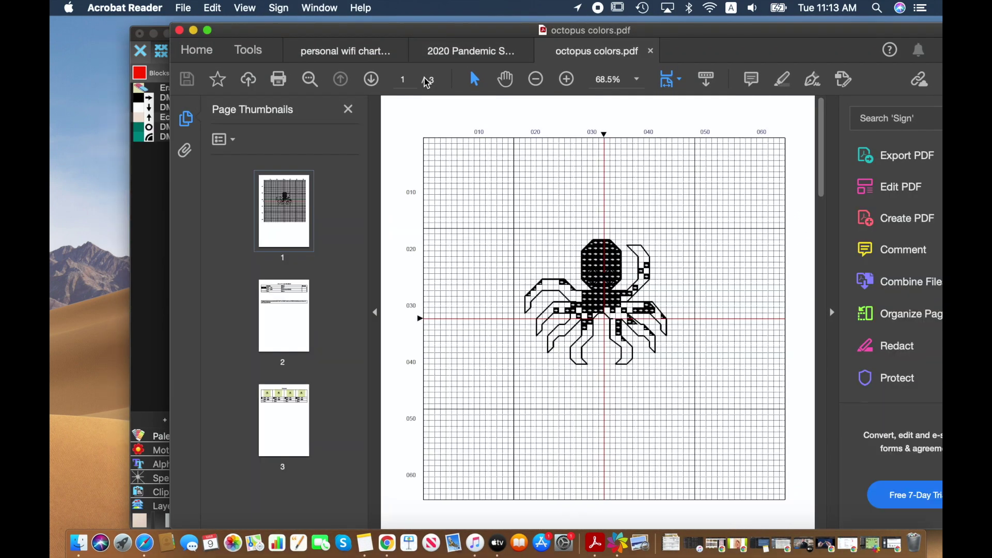
Step: Check page 2 and the Colorways page of octopus colors.pdf, then close it and hide Acrobat
{"action": "left_click", "coordinate": [290, 306]}
{"action": "left_click", "coordinate": [279, 380]}
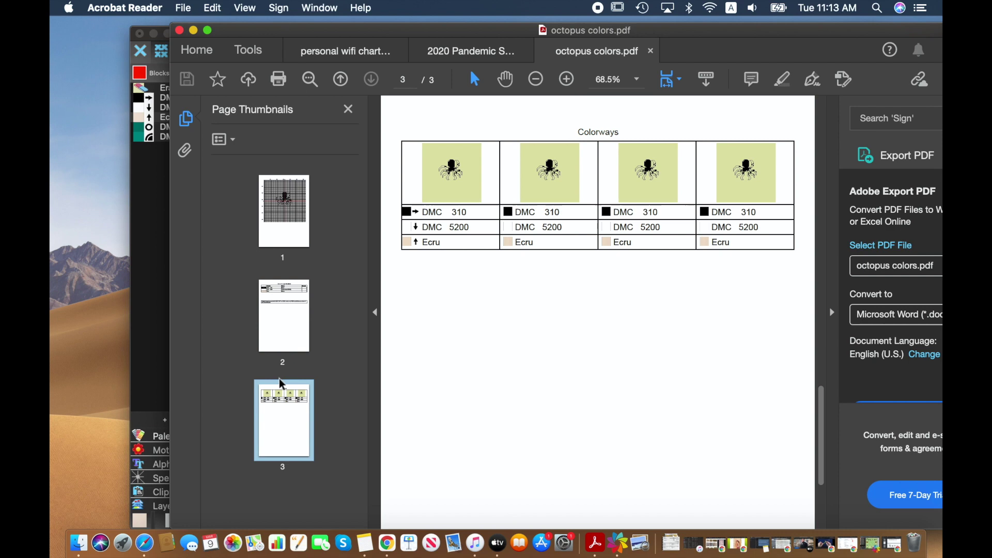
{"action": "left_click", "coordinate": [651, 51]}
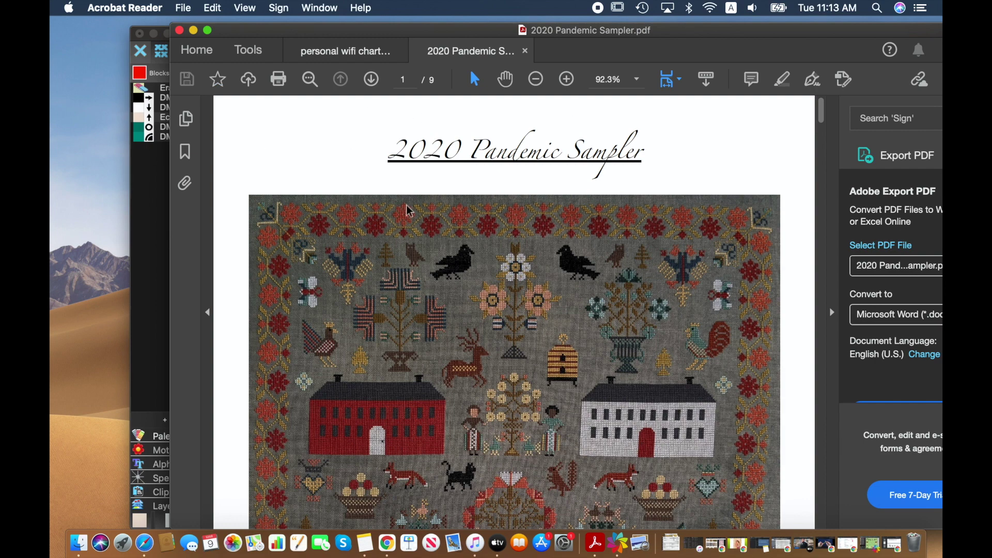
{"action": "left_click", "coordinate": [194, 31]}
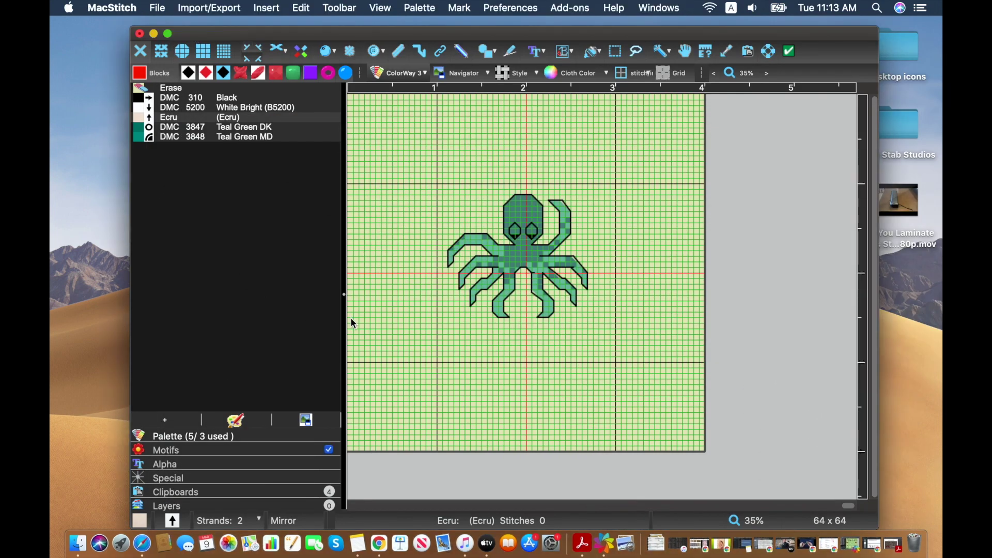
{"action": "left_click", "coordinate": [200, 11]}
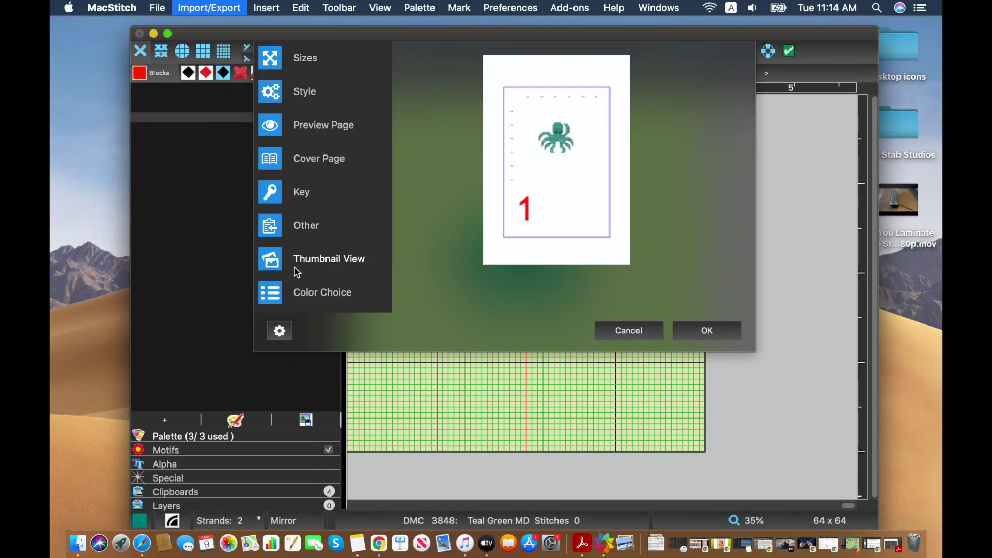
Step: Export the chart as 'octopus check' PDF, scroll through it, then close it and quit Acrobat
{"action": "left_click", "coordinate": [310, 293]}
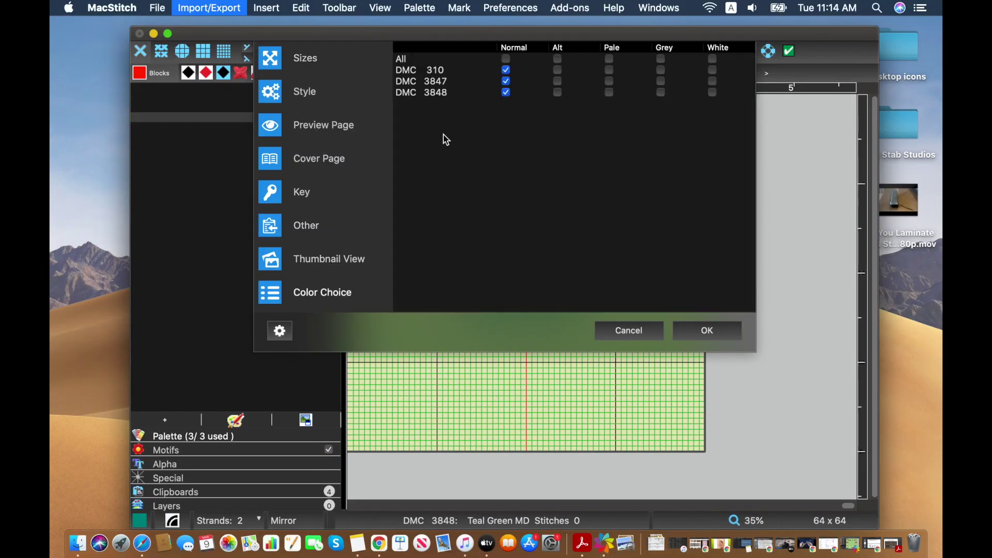
{"action": "left_click", "coordinate": [310, 126]}
{"action": "left_click", "coordinate": [707, 330]}
{"action": "type", "text": "octopus check"}
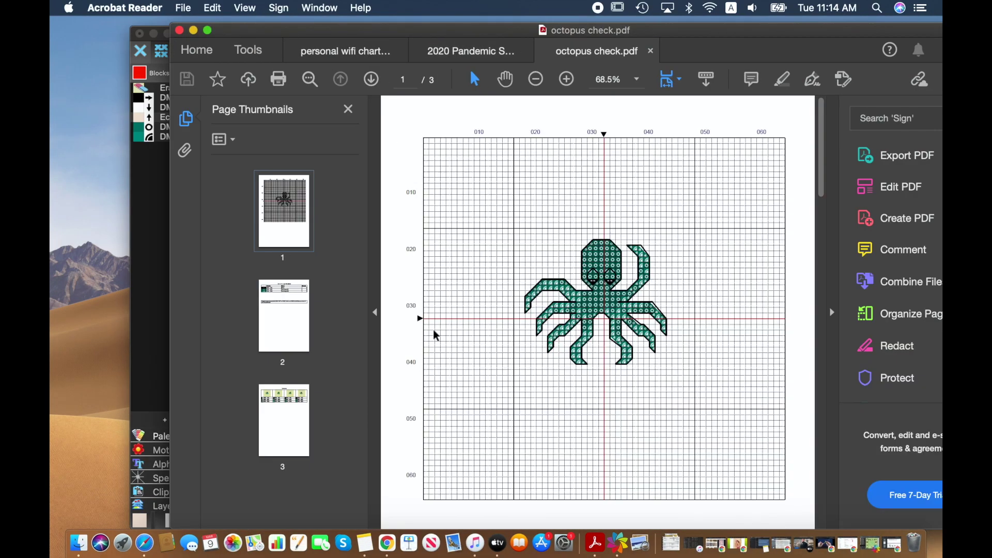
{"action": "scroll", "coordinate": [524, 333], "scroll_direction": "down", "scroll_amount": 10}
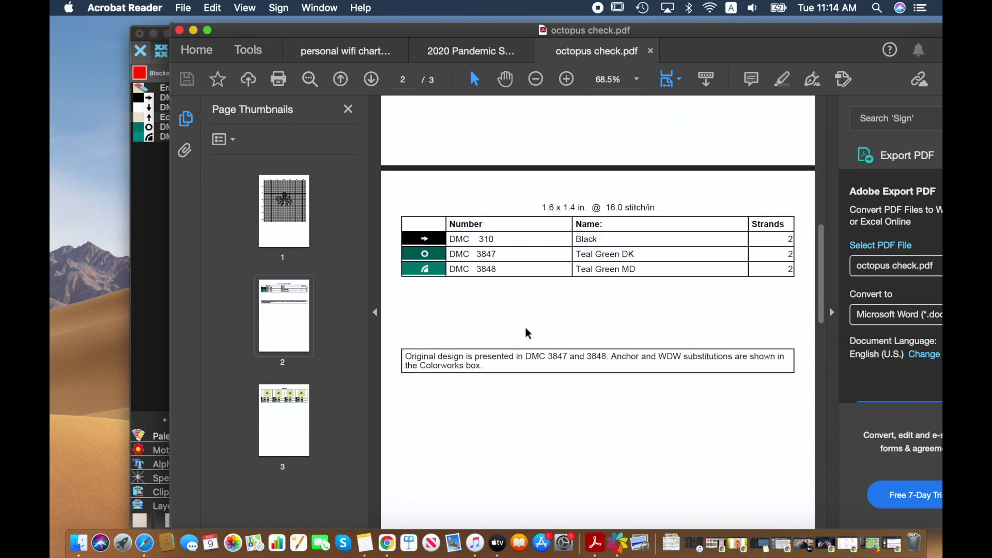
{"action": "scroll", "coordinate": [525, 334], "scroll_direction": "down", "scroll_amount": 8}
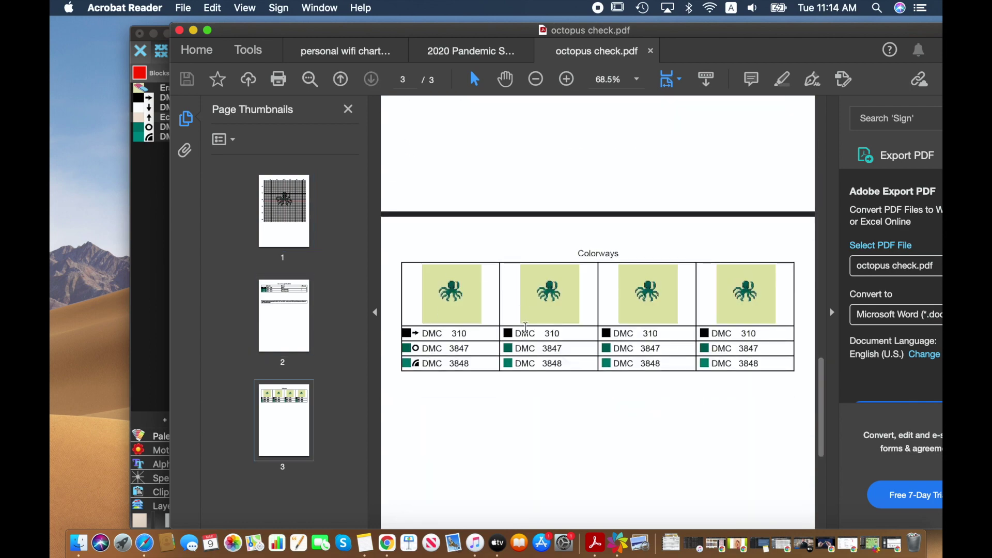
{"action": "scroll", "coordinate": [582, 395], "scroll_direction": "down", "scroll_amount": 2}
{"action": "scroll", "coordinate": [582, 394], "scroll_direction": "up", "scroll_amount": 5}
{"action": "key", "text": "super+w"}
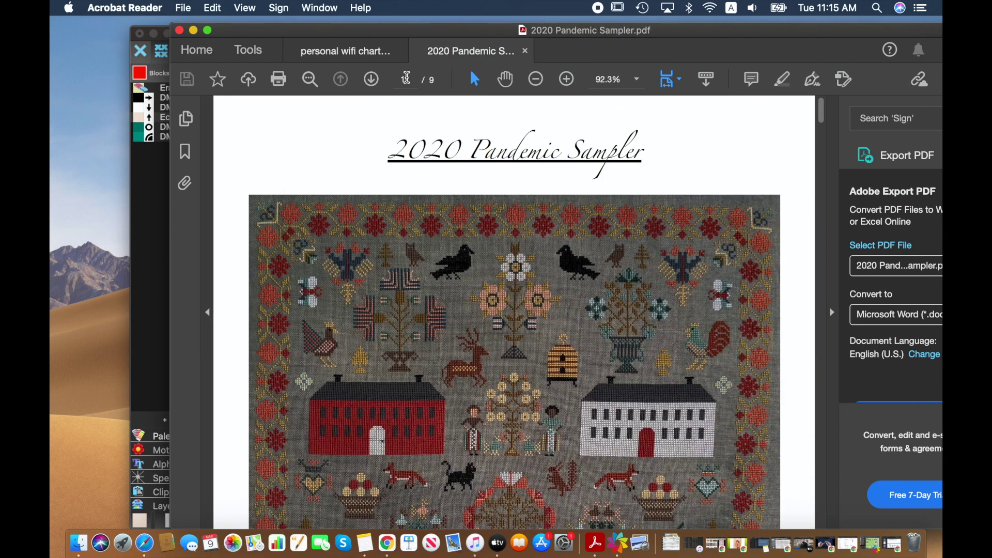
{"action": "key", "text": "super+q"}
Step: Inspect DMC 3847 Teal Green DK's colorways and review the PDF export pages before cancelling
{"action": "double_click", "coordinate": [243, 127]}
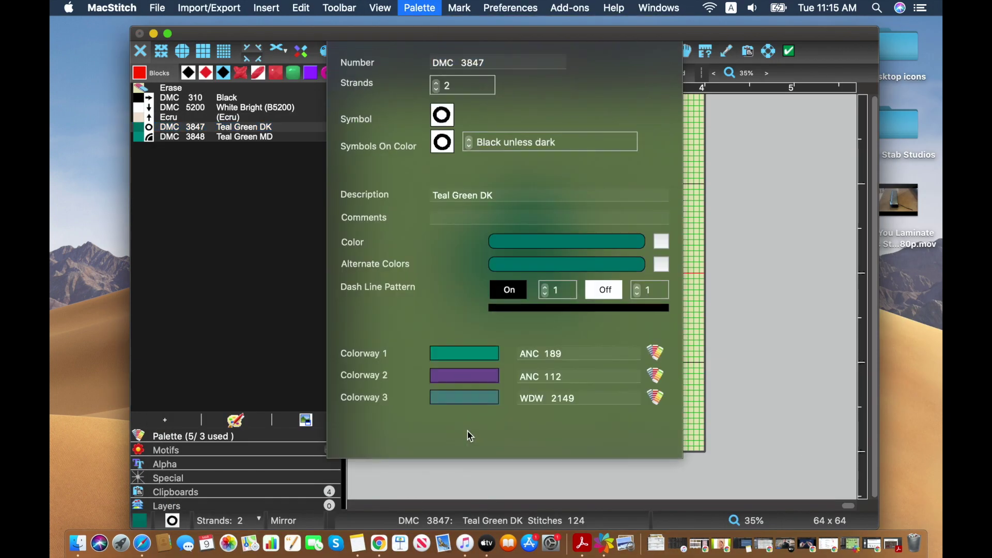
{"action": "left_click", "coordinate": [157, 8]}
{"action": "left_click", "coordinate": [221, 71]}
{"action": "left_click", "coordinate": [278, 137]}
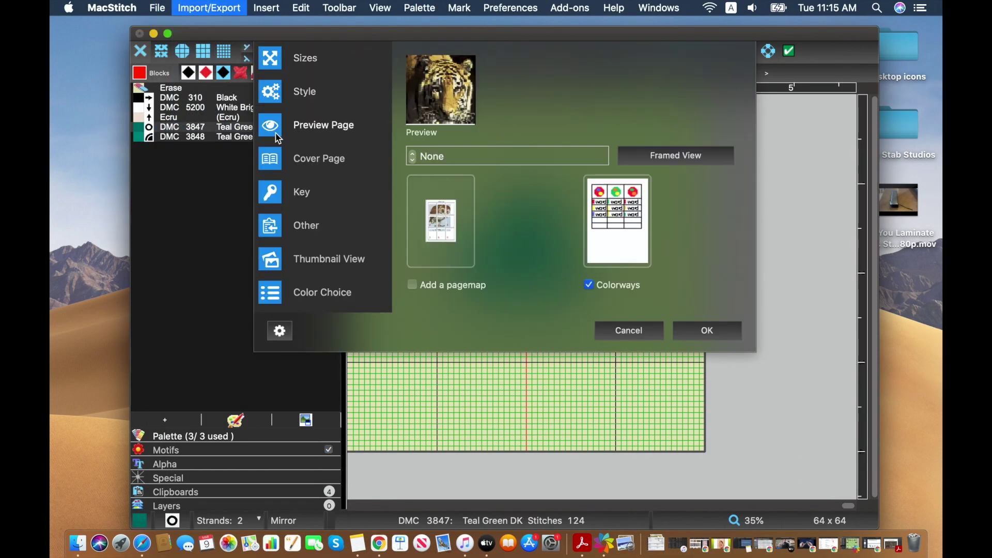
{"action": "left_click", "coordinate": [279, 159]}
{"action": "left_click", "coordinate": [279, 225]}
{"action": "left_click", "coordinate": [279, 259]}
{"action": "left_click", "coordinate": [287, 293]}
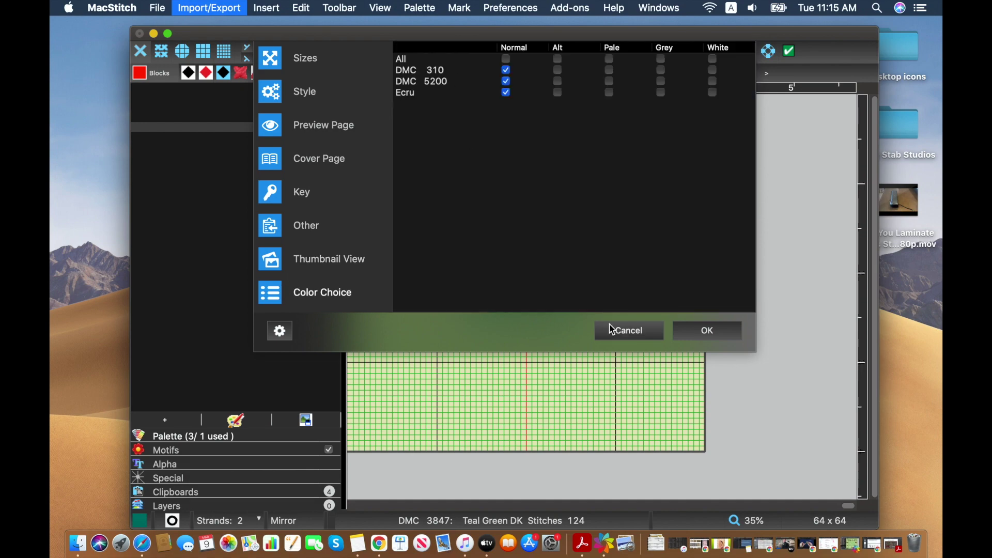
{"action": "left_click", "coordinate": [613, 330]}
Step: Quit MacStitch, saving changes, and relaunch it from the Dock
{"action": "left_click", "coordinate": [112, 8]}
{"action": "left_click", "coordinate": [123, 155]}
{"action": "key", "text": "Return"}
{"action": "key", "text": "Escape"}
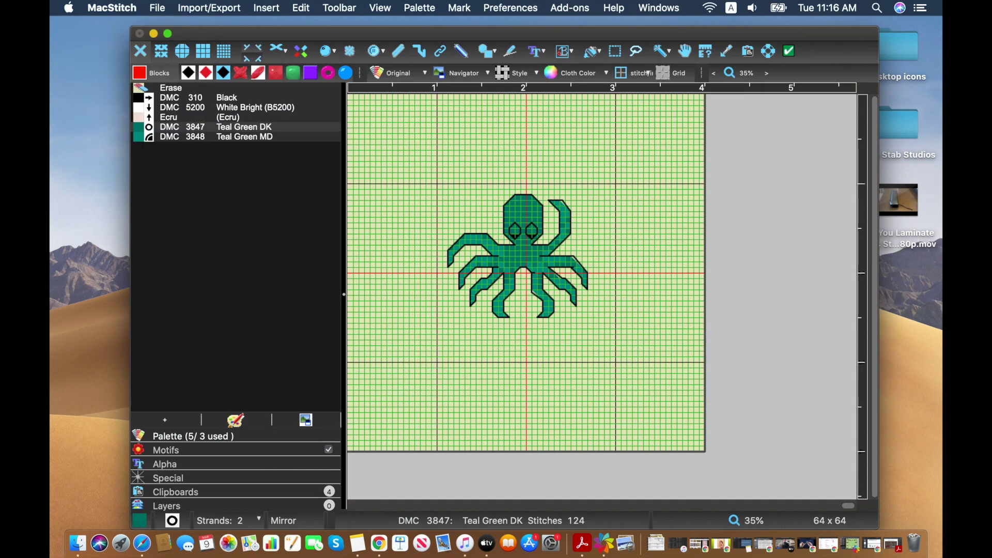
{"action": "left_click", "coordinate": [618, 543]}
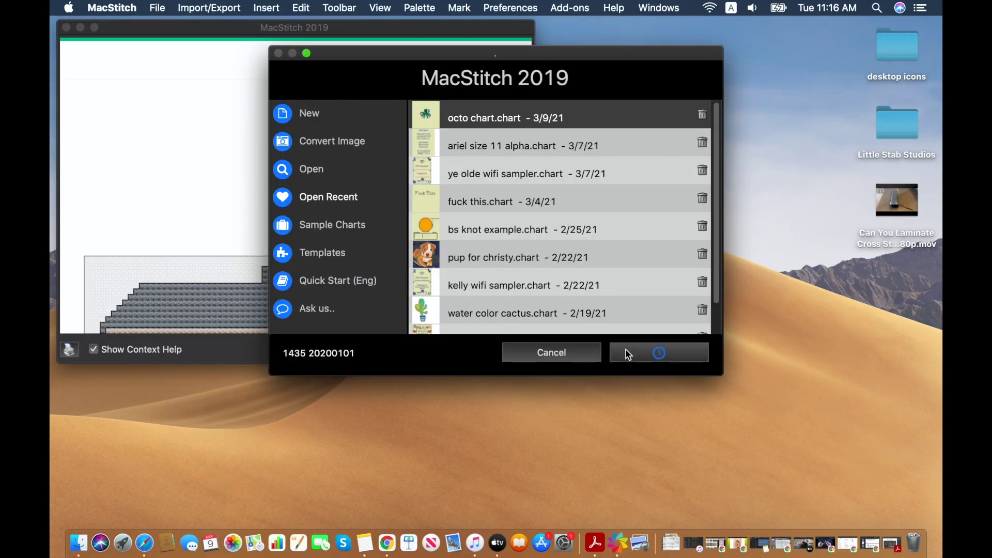
Step: Reopen octo chart from recent charts, remove unused threads and show ColorWay 2
{"action": "left_click", "coordinate": [625, 349]}
{"action": "left_click", "coordinate": [420, 8]}
{"action": "left_click", "coordinate": [455, 228]}
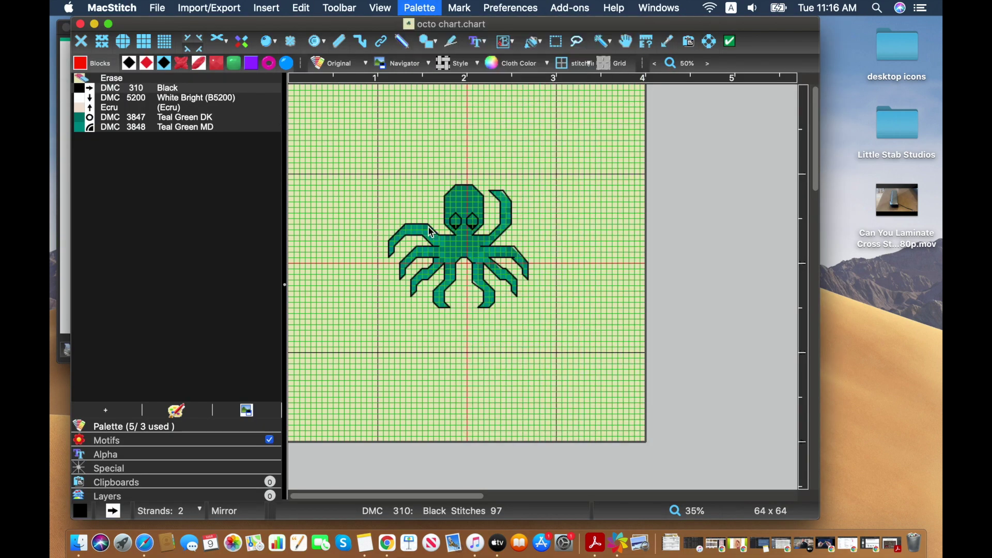
{"action": "left_click", "coordinate": [336, 63]}
{"action": "left_click", "coordinate": [421, 155]}
Step: Edit Teal Green DK's colorways, choosing Anchor (alt) threads and a WeeksDyeWorks thread for Colorway 3
{"action": "left_click", "coordinate": [155, 108]}
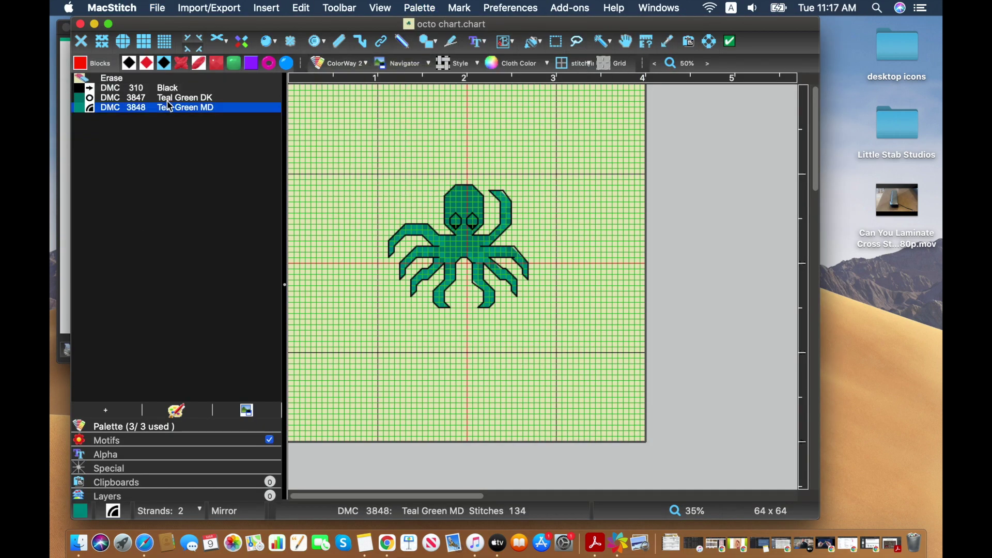
{"action": "left_click", "coordinate": [155, 97]}
{"action": "left_click", "coordinate": [301, 8]}
{"action": "left_click", "coordinate": [439, 259]}
{"action": "left_click", "coordinate": [537, 230]}
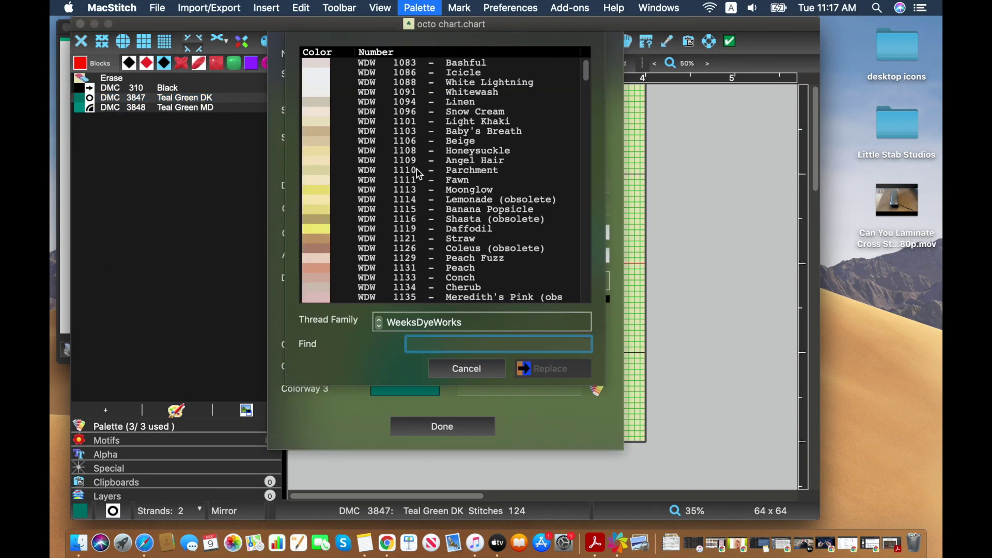
{"action": "left_click", "coordinate": [397, 328]}
{"action": "left_click", "coordinate": [397, 328]}
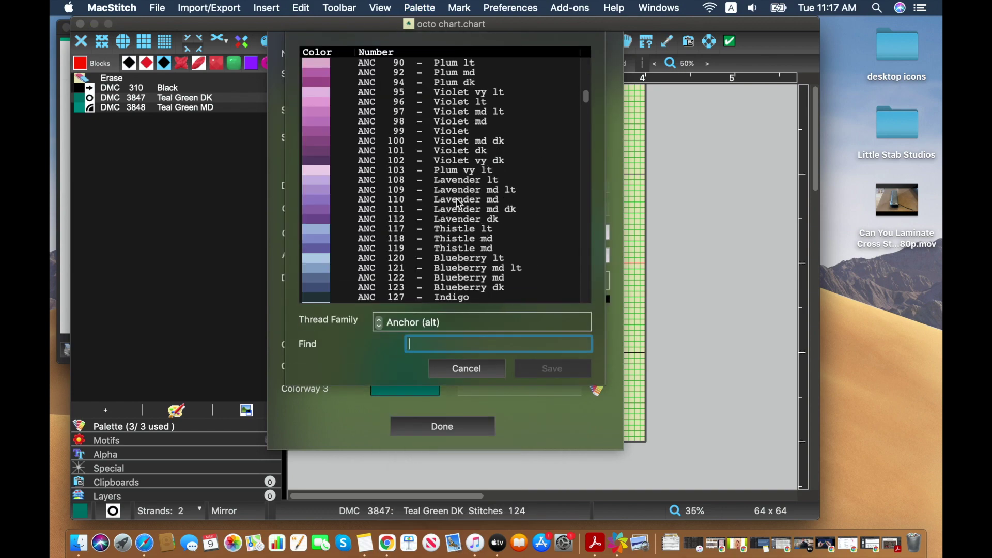
{"action": "left_click", "coordinate": [378, 321]}
{"action": "left_click", "coordinate": [553, 369]}
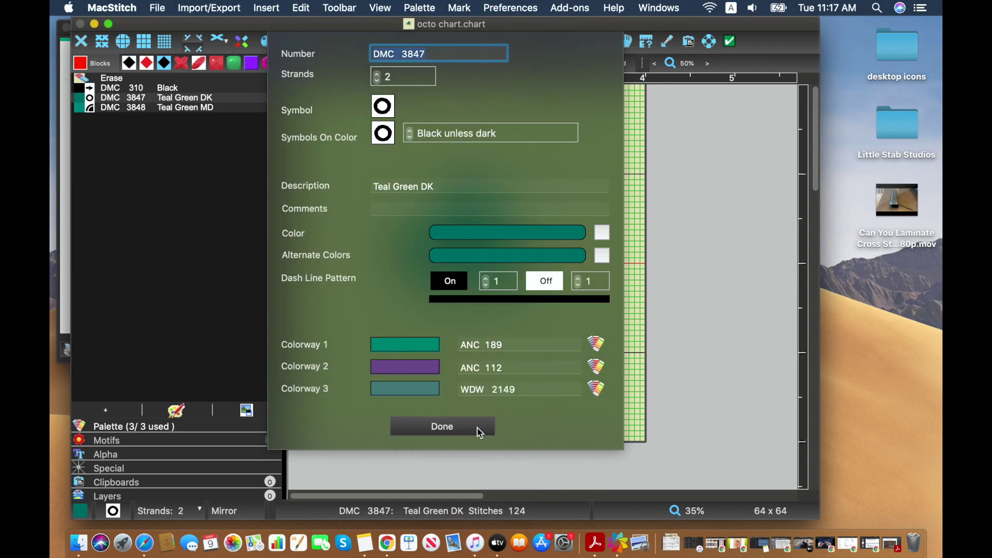
{"action": "left_click", "coordinate": [476, 427]}
Step: Give Teal Green MD ANC 188 for Colorway 1, another Anchor thread for Colorway 2, and WDW Lagoon for Colorway 3
{"action": "left_click", "coordinate": [420, 8]}
{"action": "left_click", "coordinate": [476, 36]}
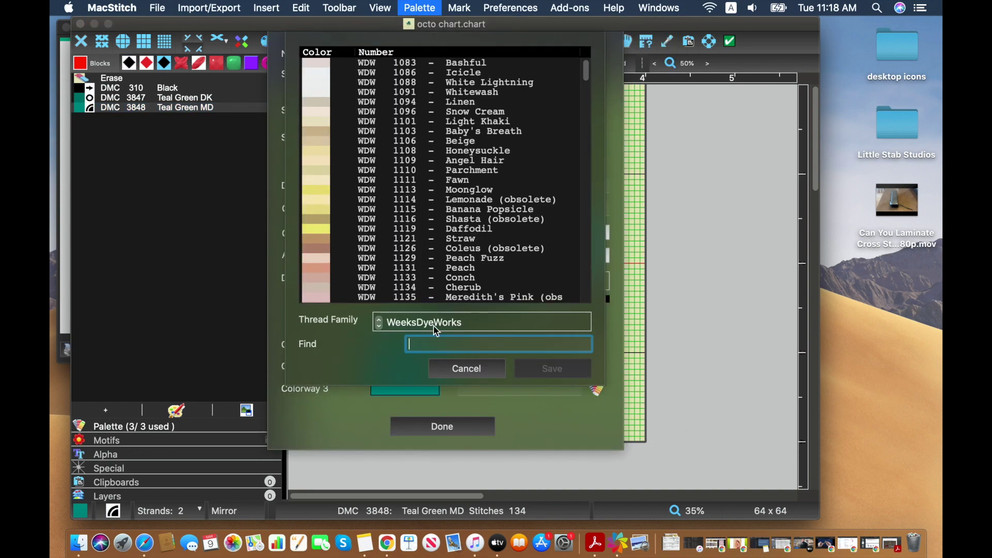
{"action": "left_click", "coordinate": [379, 322]}
{"action": "left_click", "coordinate": [413, 341]}
{"action": "scroll", "coordinate": [393, 197], "scroll_direction": "down", "scroll_amount": 15}
{"action": "double_click", "coordinate": [439, 173]}
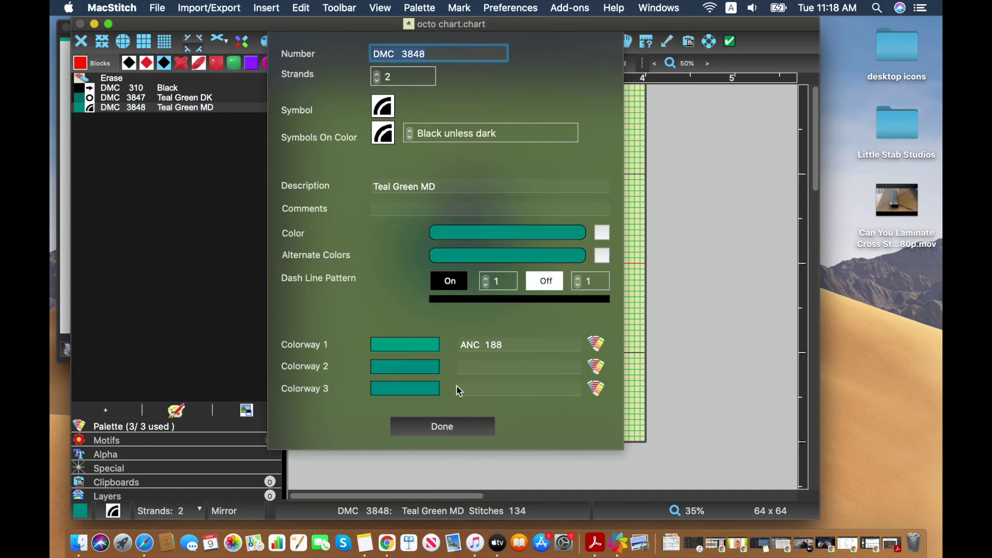
{"action": "scroll", "coordinate": [400, 176], "scroll_direction": "down", "scroll_amount": 10}
{"action": "double_click", "coordinate": [400, 184]}
{"action": "left_click", "coordinate": [379, 322]}
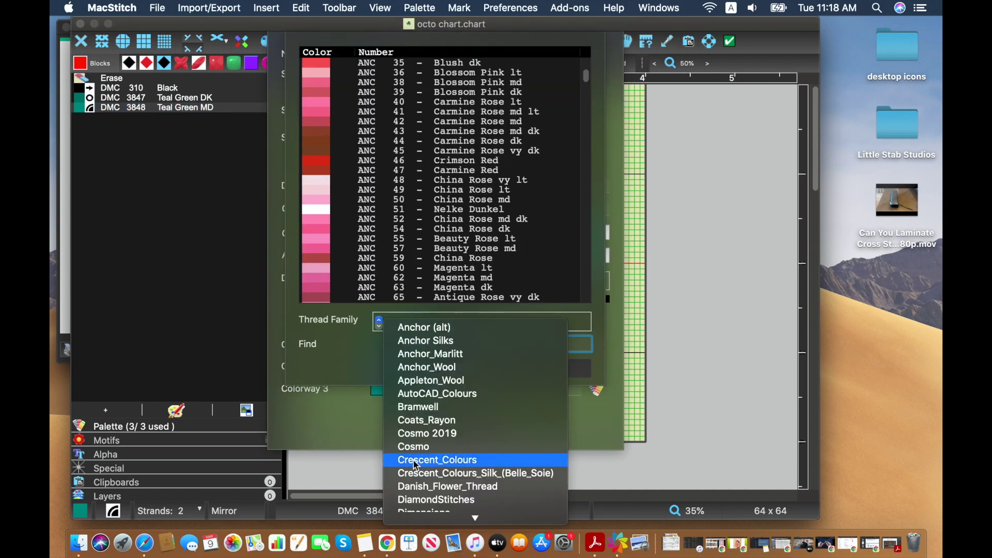
{"action": "left_click", "coordinate": [405, 295]}
{"action": "double_click", "coordinate": [405, 160]}
{"action": "left_click", "coordinate": [465, 427]}
Step: Export the chart to PDF, checking the preview page and thumbnail settings before confirming
{"action": "left_click", "coordinate": [209, 8]}
{"action": "left_click", "coordinate": [227, 73]}
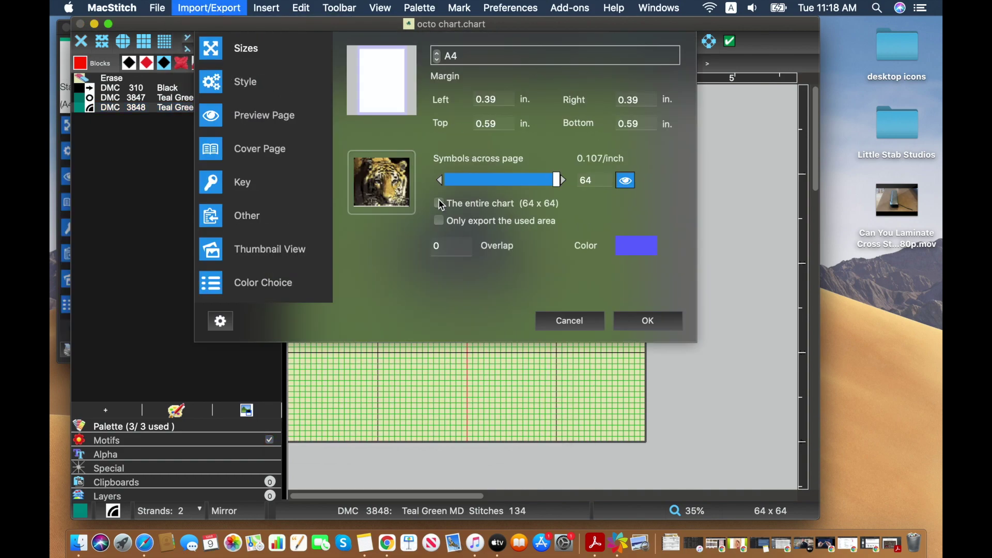
{"action": "left_click", "coordinate": [264, 115]}
{"action": "left_click", "coordinate": [240, 251]}
{"action": "left_click", "coordinate": [646, 321]}
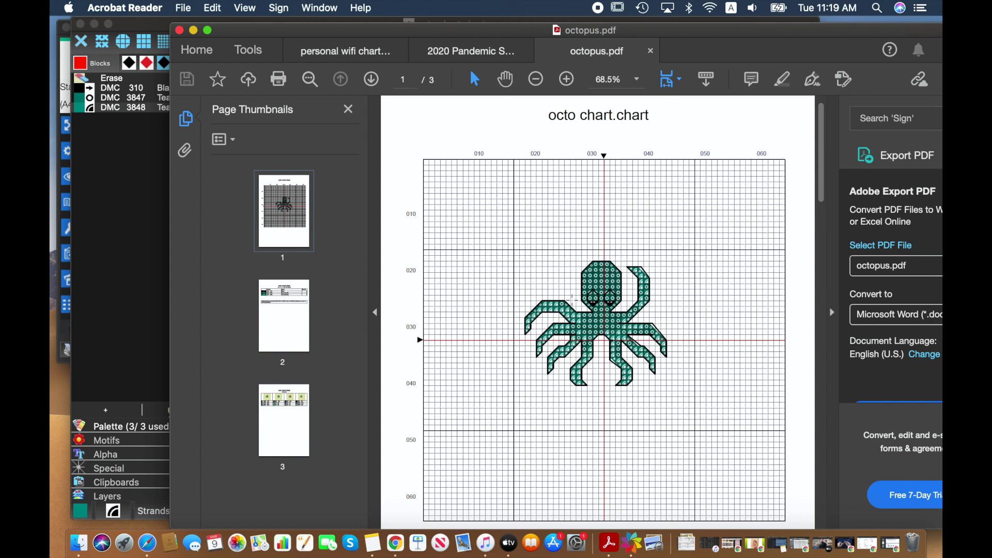
Step: Scroll through octopus.pdf past the thread key and notes to the page-3 Colorways table
{"action": "scroll", "coordinate": [577, 331], "scroll_direction": "down", "scroll_amount": 3}
{"action": "scroll", "coordinate": [576, 331], "scroll_direction": "down", "scroll_amount": 5}
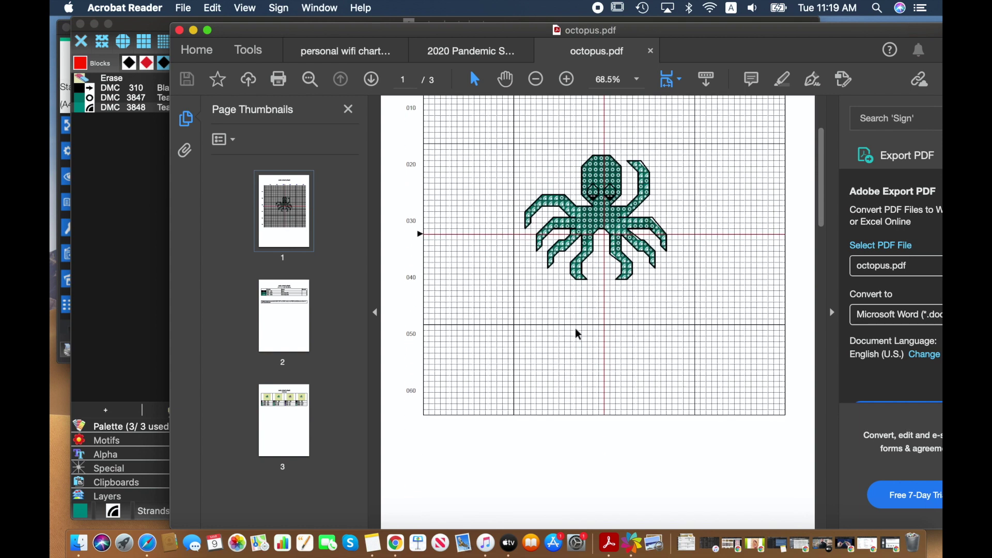
{"action": "scroll", "coordinate": [576, 330], "scroll_direction": "down", "scroll_amount": 9}
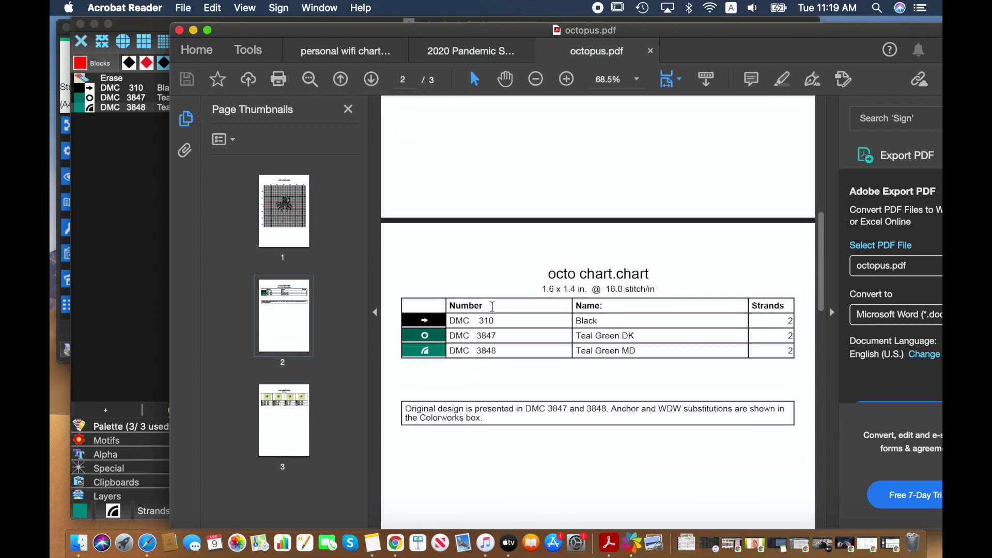
{"action": "scroll", "coordinate": [493, 307], "scroll_direction": "down", "scroll_amount": 5}
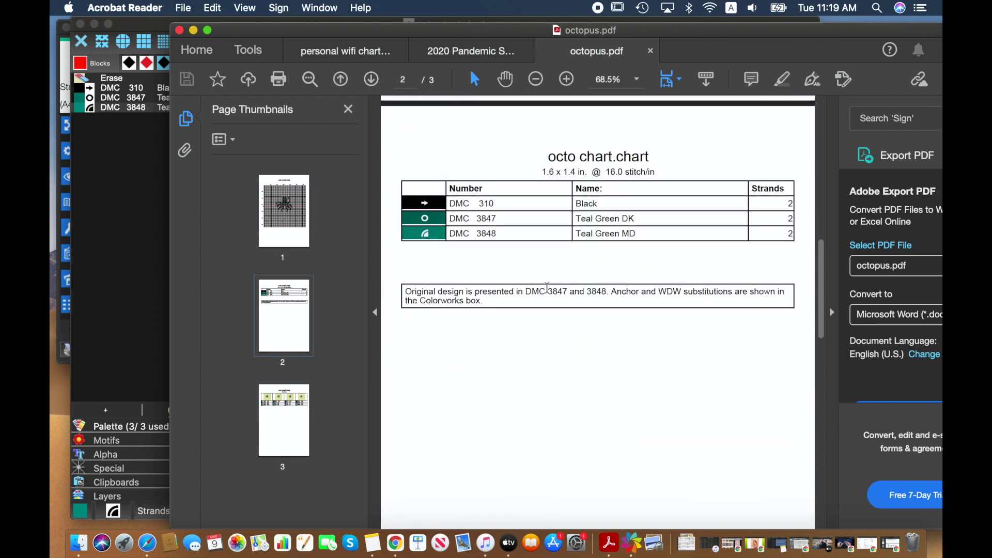
{"action": "scroll", "coordinate": [562, 330], "scroll_direction": "down", "scroll_amount": 15}
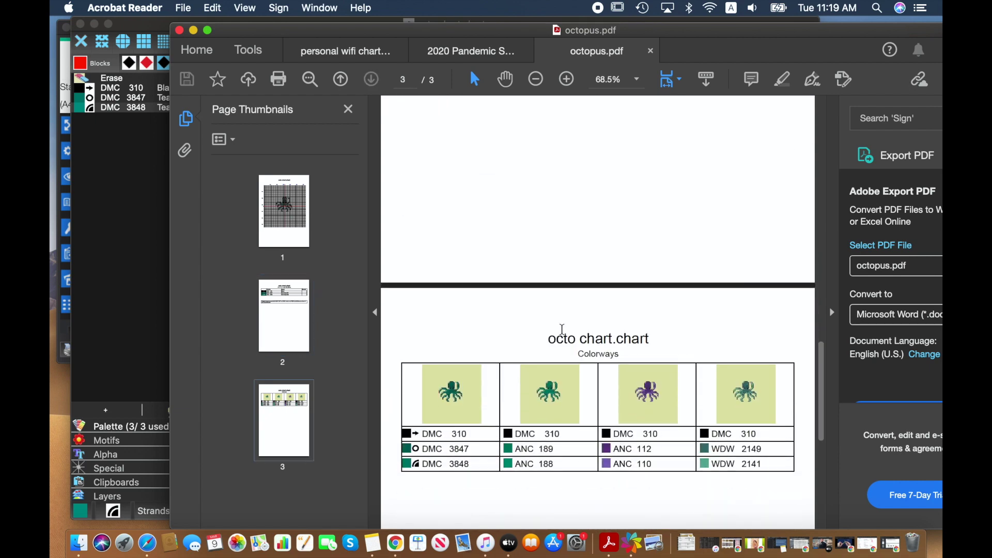
{"action": "scroll", "coordinate": [561, 332], "scroll_direction": "down", "scroll_amount": 4}
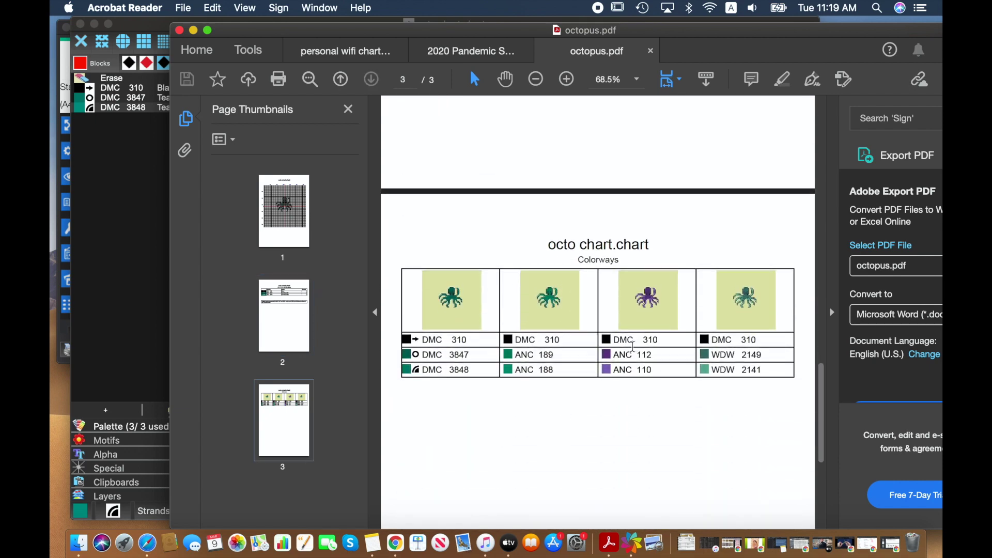
{"action": "scroll", "coordinate": [474, 427], "scroll_direction": "down", "scroll_amount": 3}
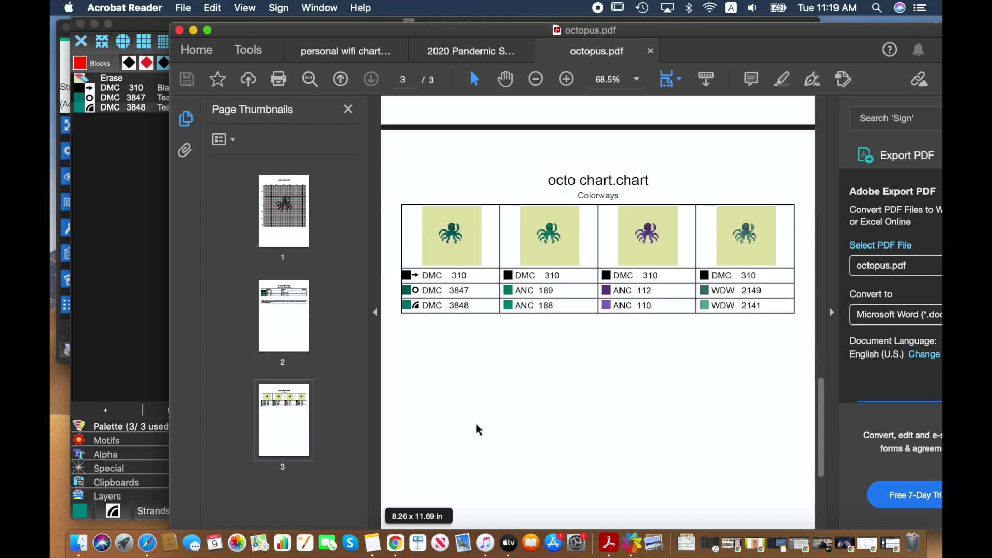
{"action": "scroll", "coordinate": [476, 429], "scroll_direction": "down", "scroll_amount": 1}
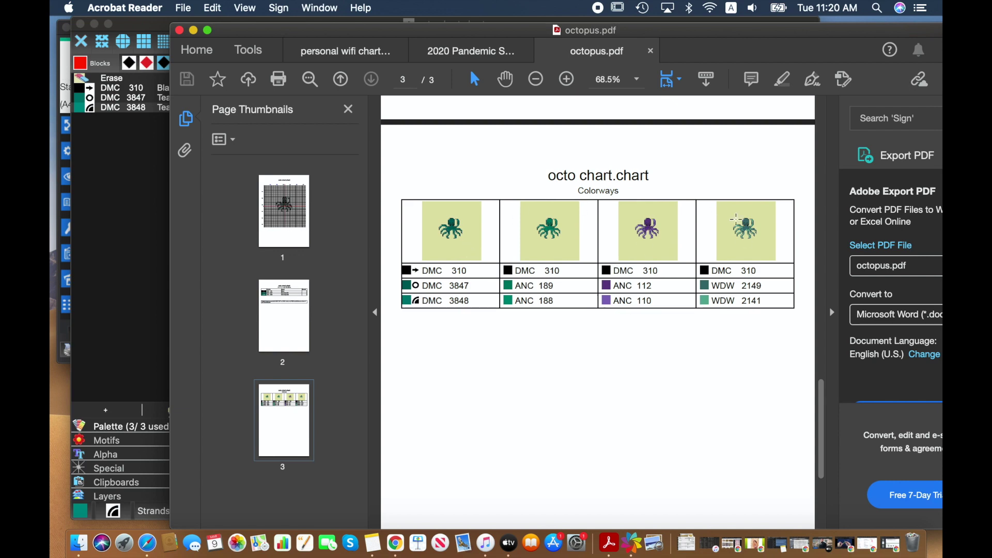
Step: Scroll back up to page 1 with the teal octopus centred on its stitch grid
{"action": "scroll", "coordinate": [728, 228], "scroll_direction": "up", "scroll_amount": 15}
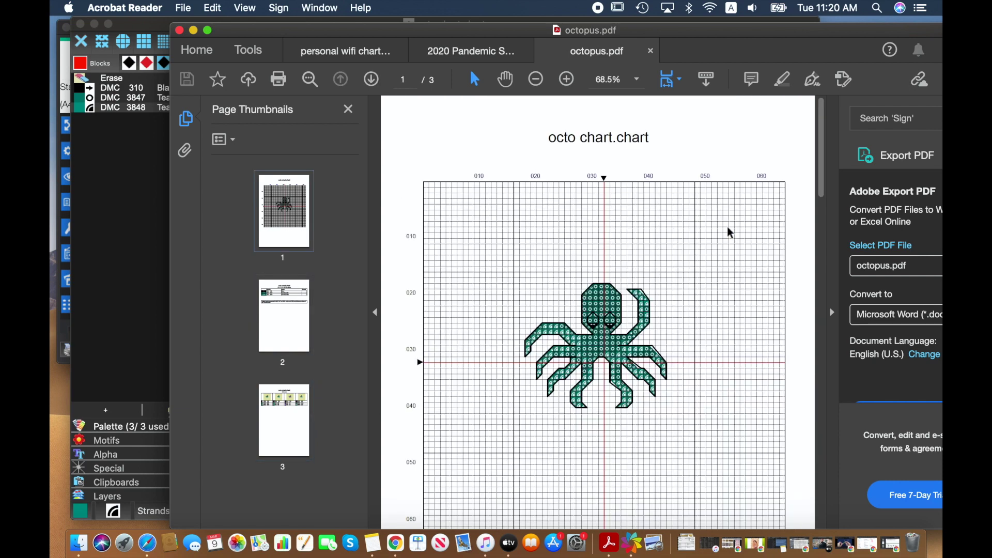
{"action": "scroll", "coordinate": [729, 230], "scroll_direction": "down", "scroll_amount": 4}
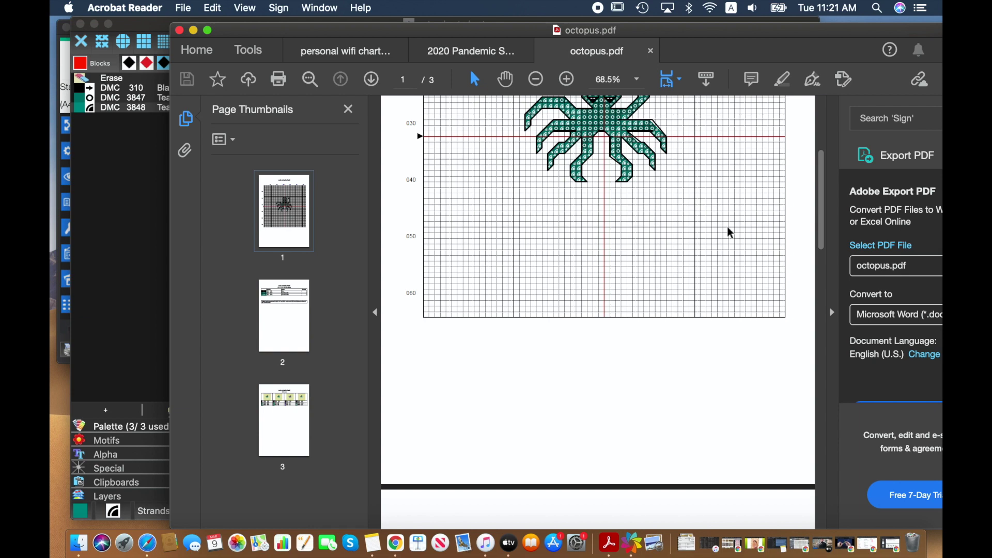
{"action": "scroll", "coordinate": [730, 232], "scroll_direction": "up", "scroll_amount": 5}
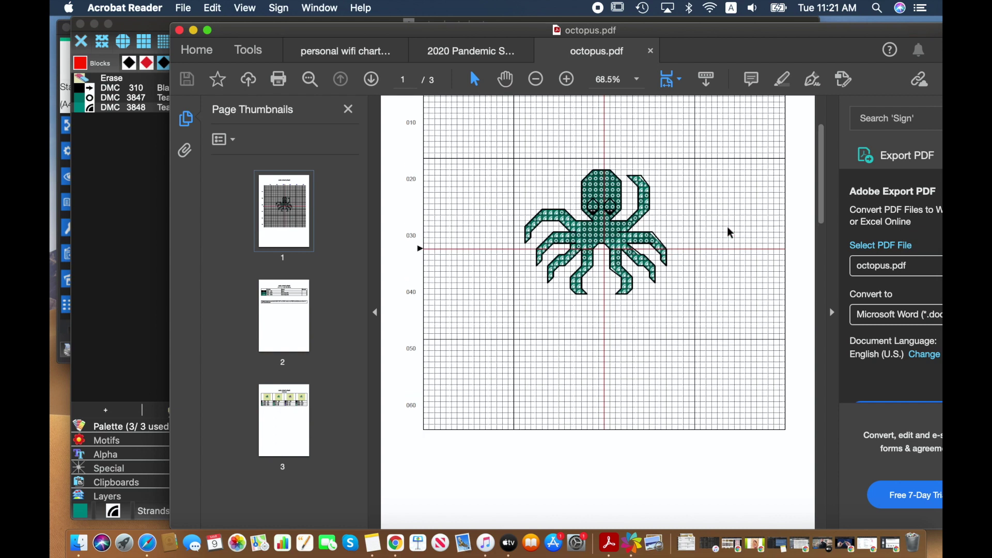
{"action": "scroll", "coordinate": [730, 233], "scroll_direction": "up", "scroll_amount": 1}
{"action": "scroll", "coordinate": [729, 233], "scroll_direction": "up", "scroll_amount": 3}
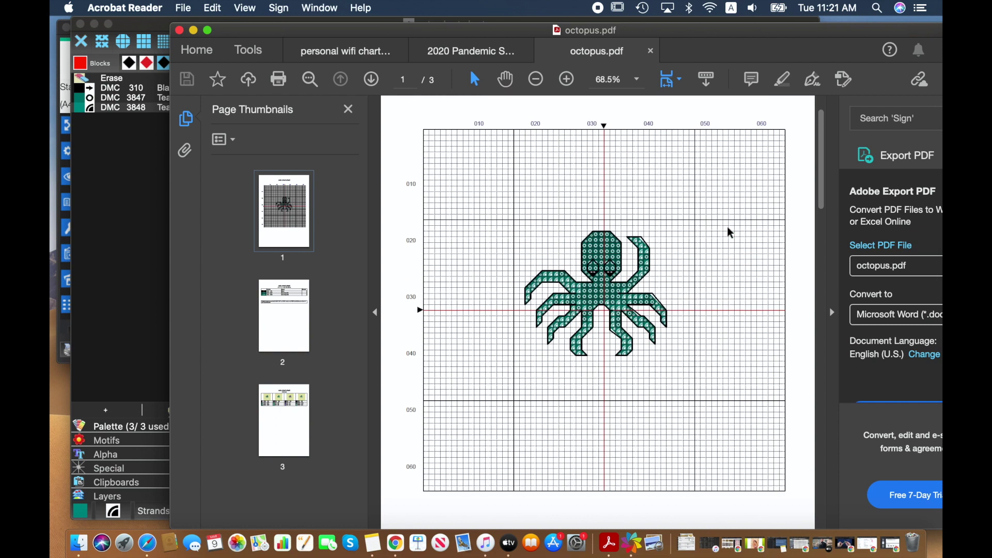